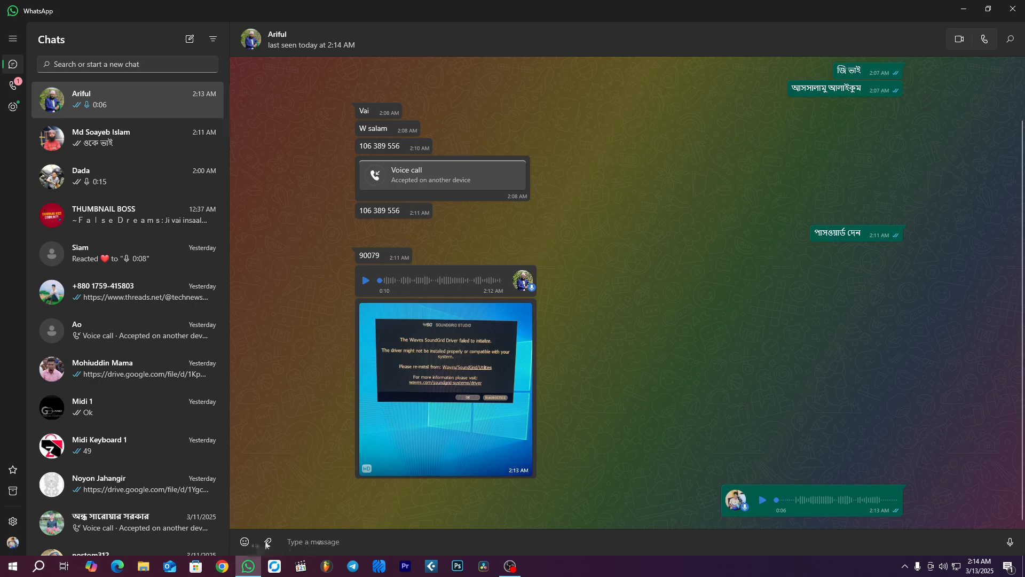
Send "µTorrent Pro v3.5.5 Build 46206 Multilingual.zip" from the D: drive's Photoshop cc 2019 folder as a document in the open chat.
click(269, 543)
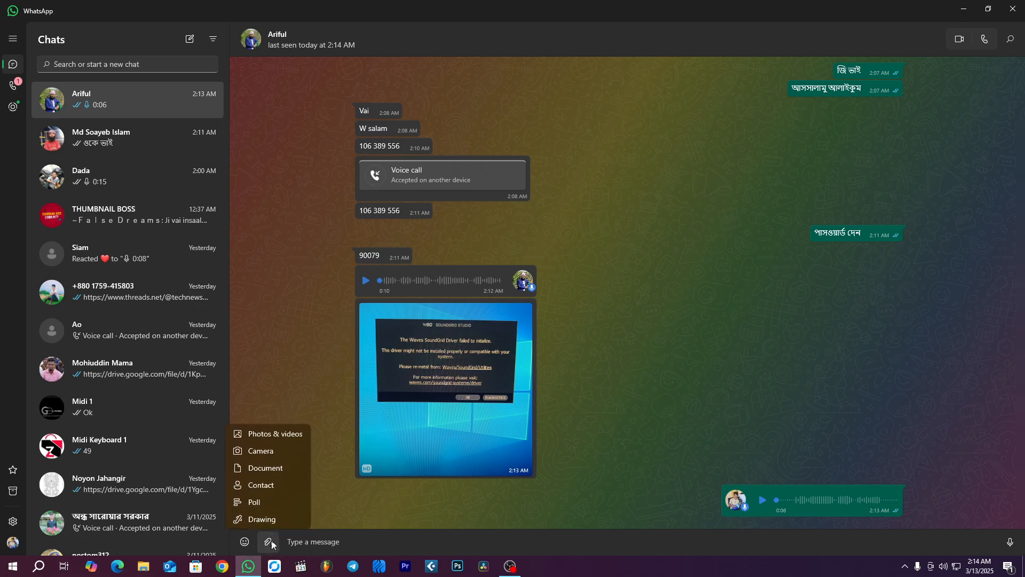
click(280, 468)
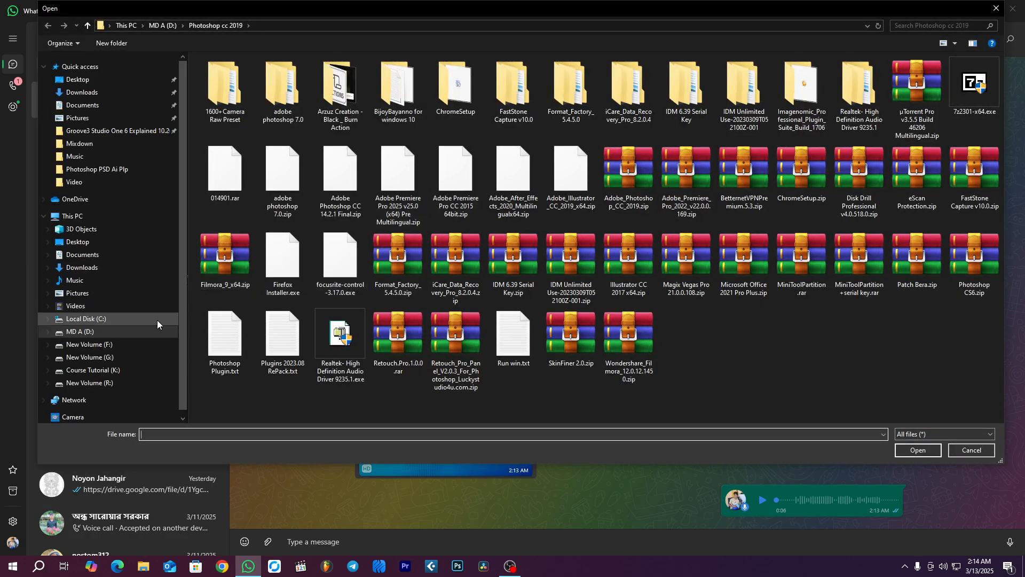
click(106, 362)
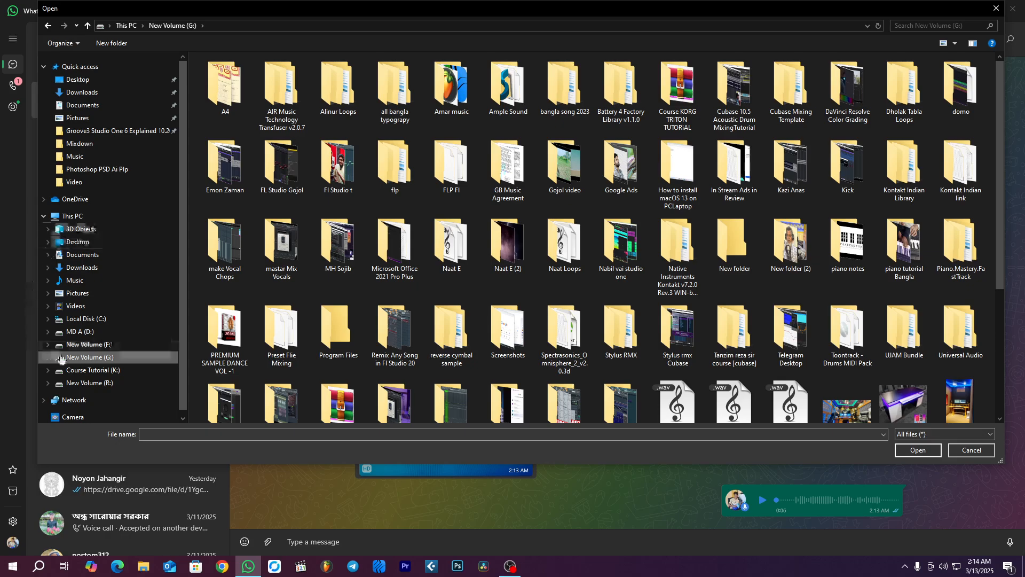
click(80, 331)
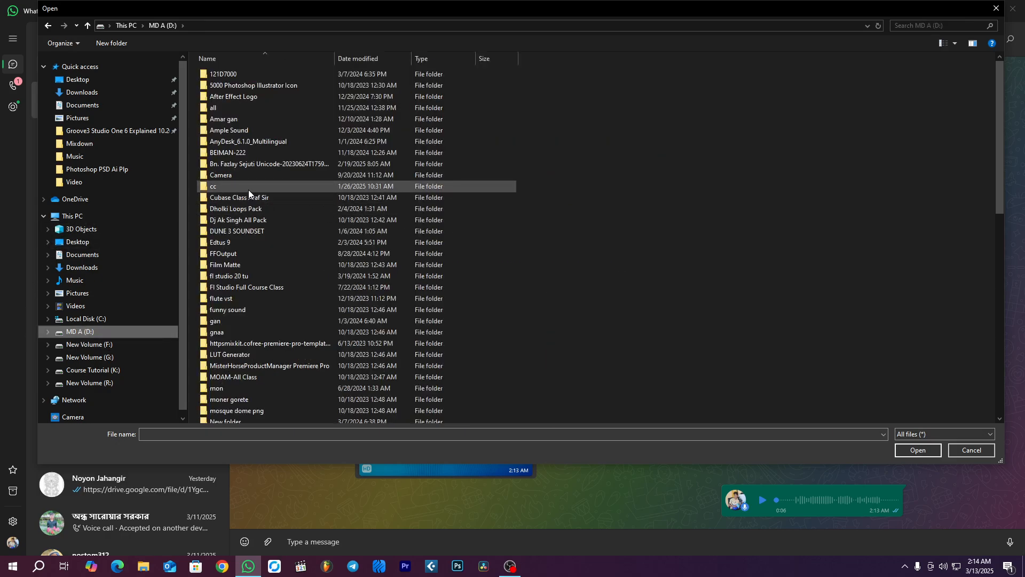
scroll(261, 327, down, 1)
scroll(261, 328, down, 4)
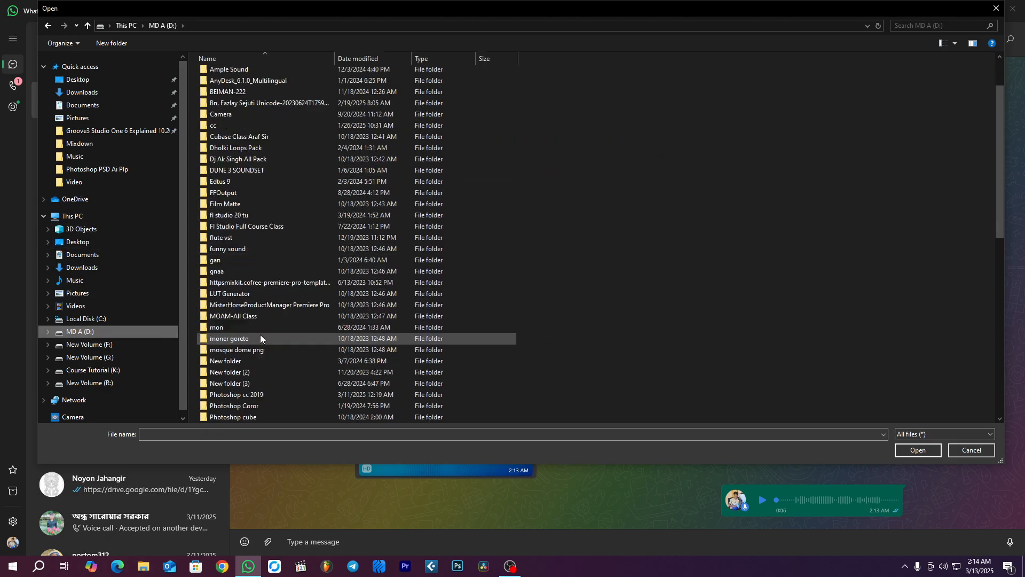
double_click(267, 295)
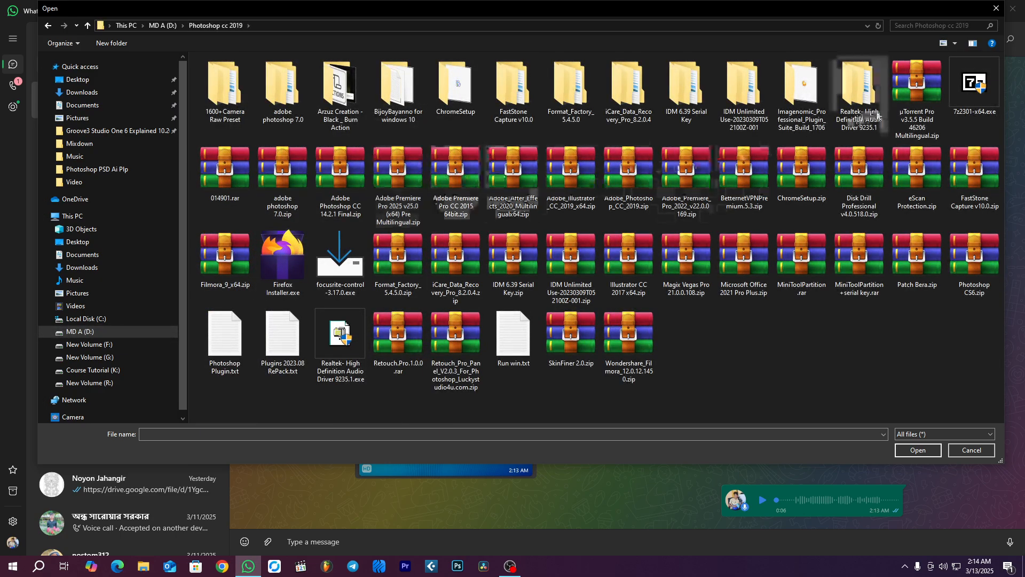
click(922, 90)
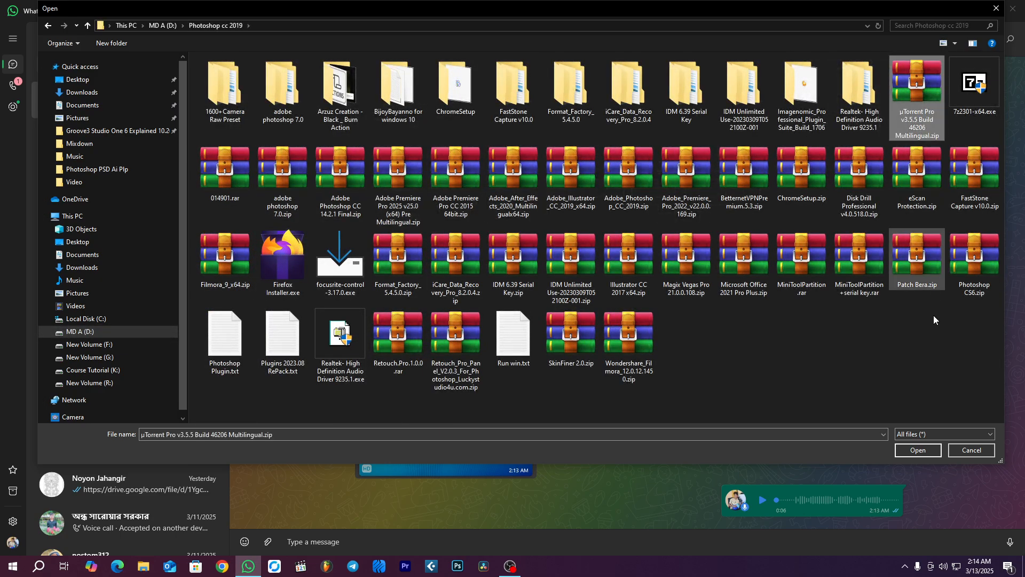
click(918, 450)
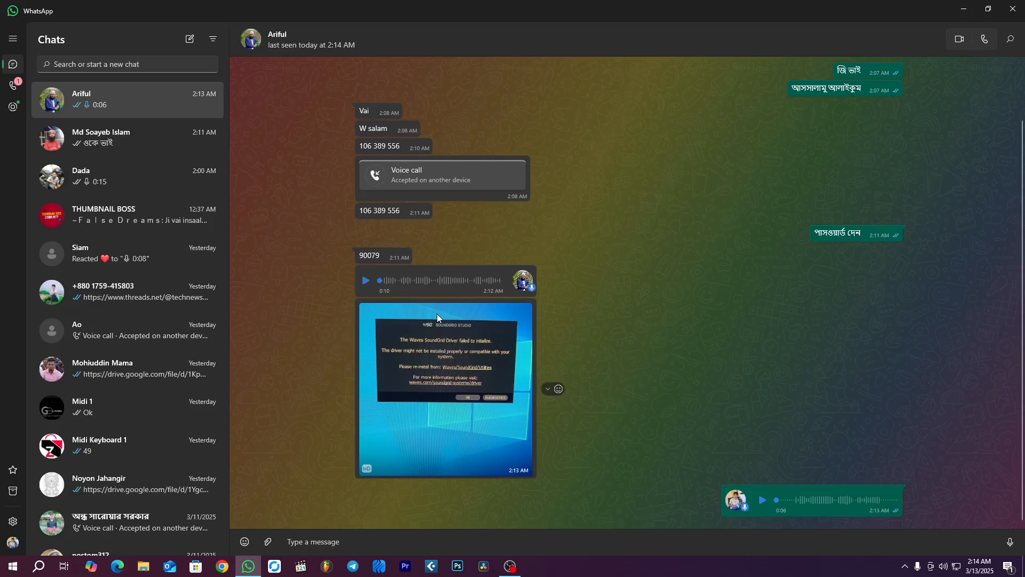
click(525, 542)
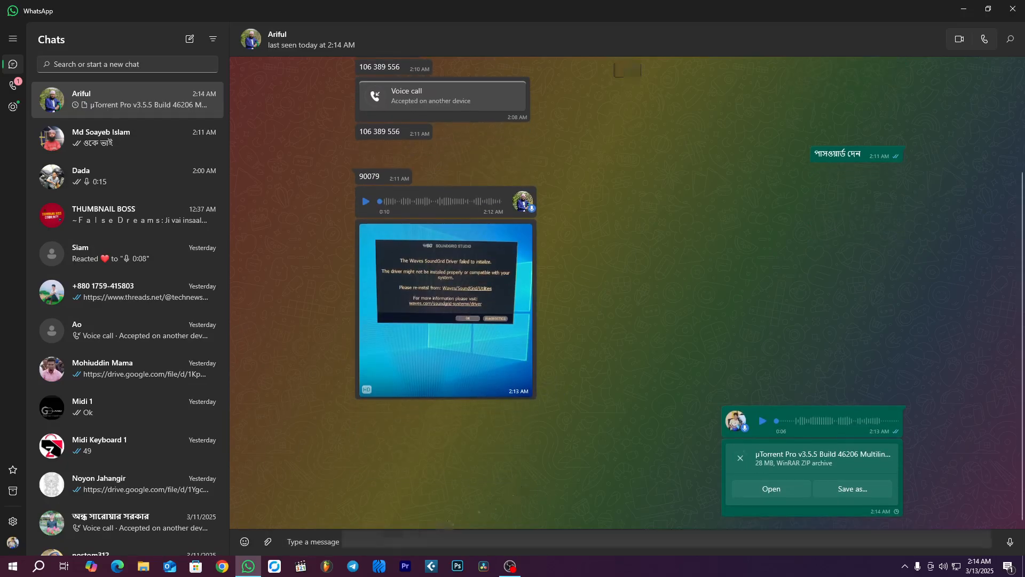
Send KQbqvCAuVahaCra.torrent from the Spectrasonics_Omnisphere_2_v2.0.3d folder on the G: drive as a document in the same chat.
click(268, 542)
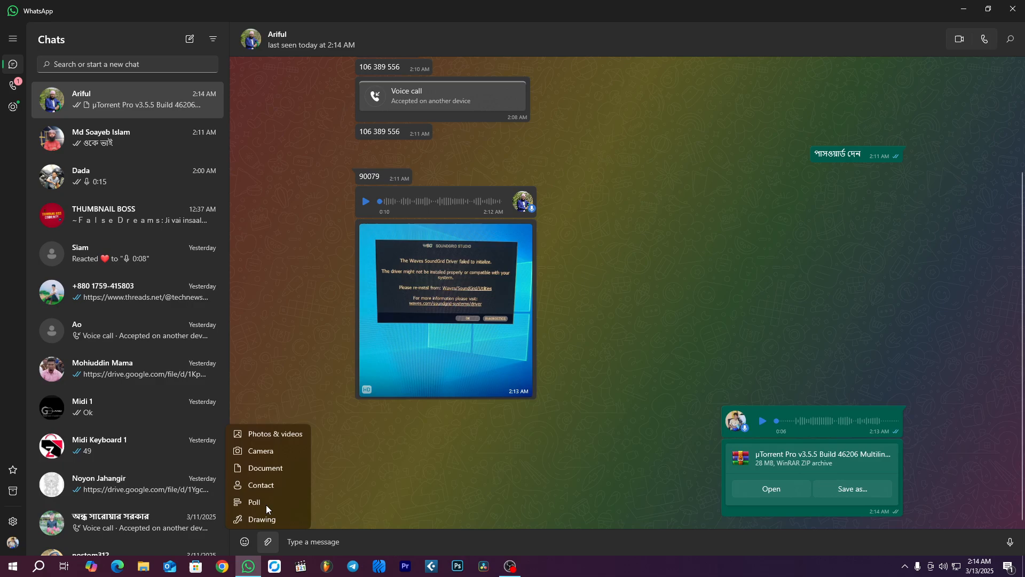
click(266, 468)
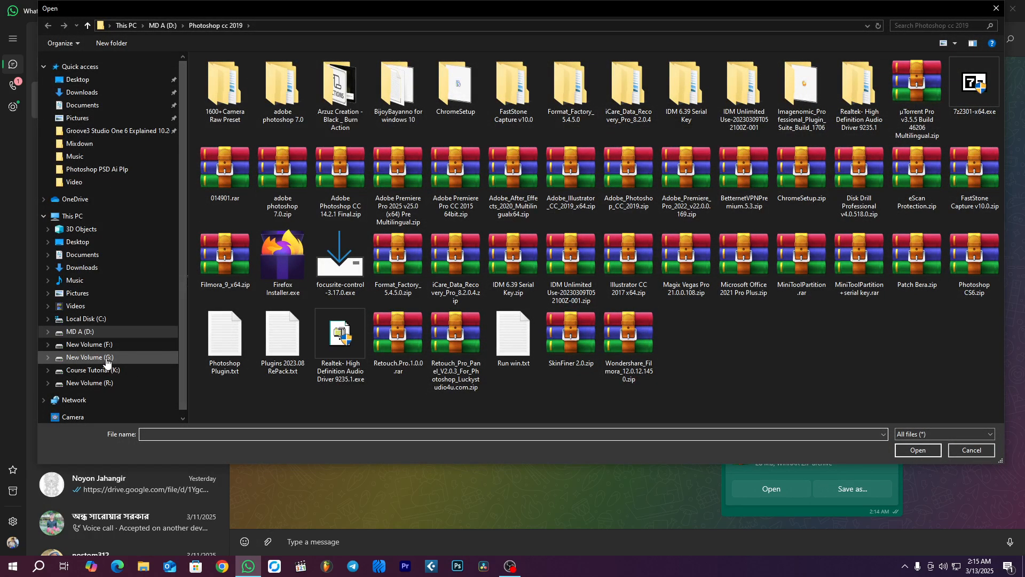
click(107, 359)
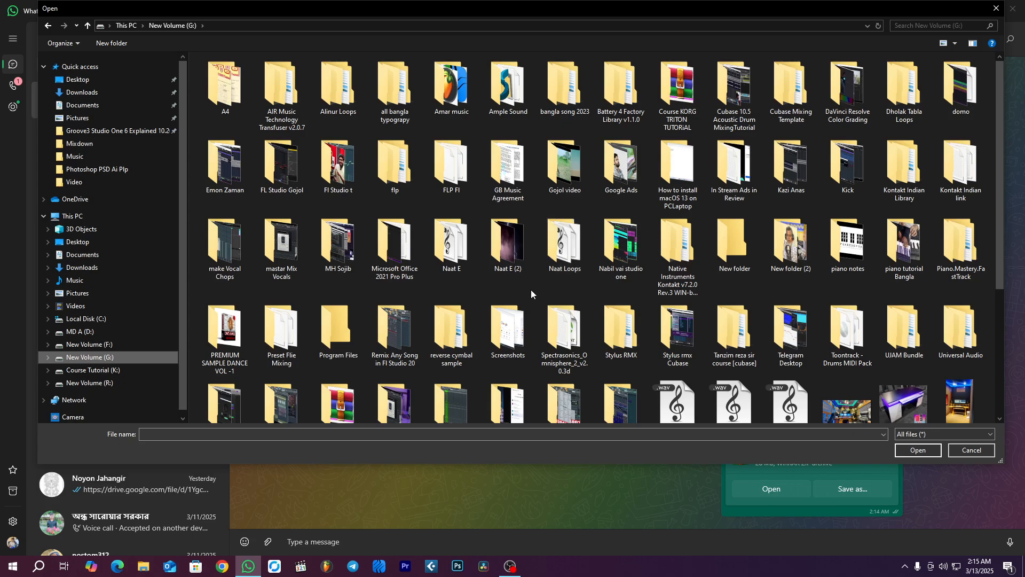
click(568, 348)
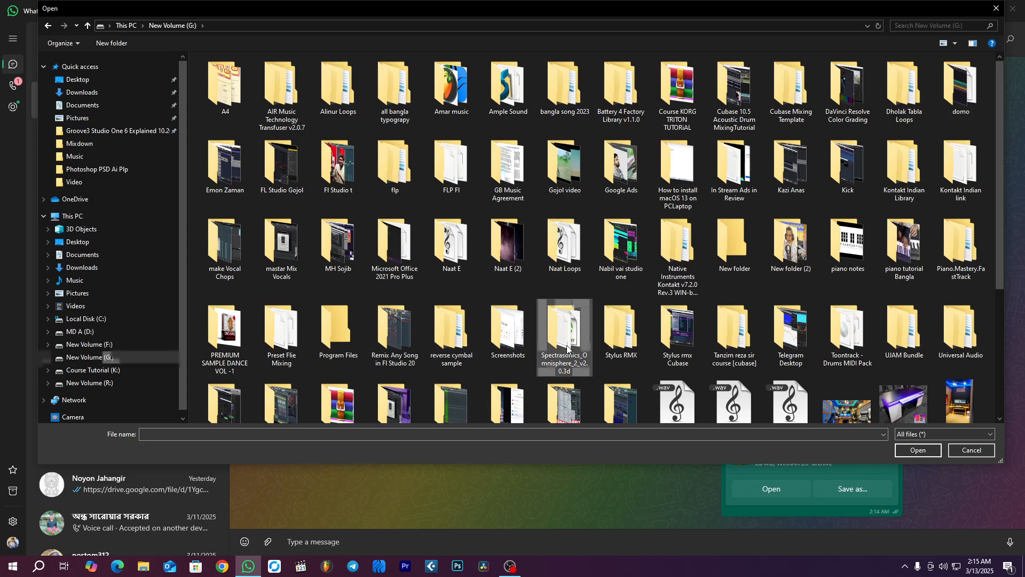
double_click(568, 348)
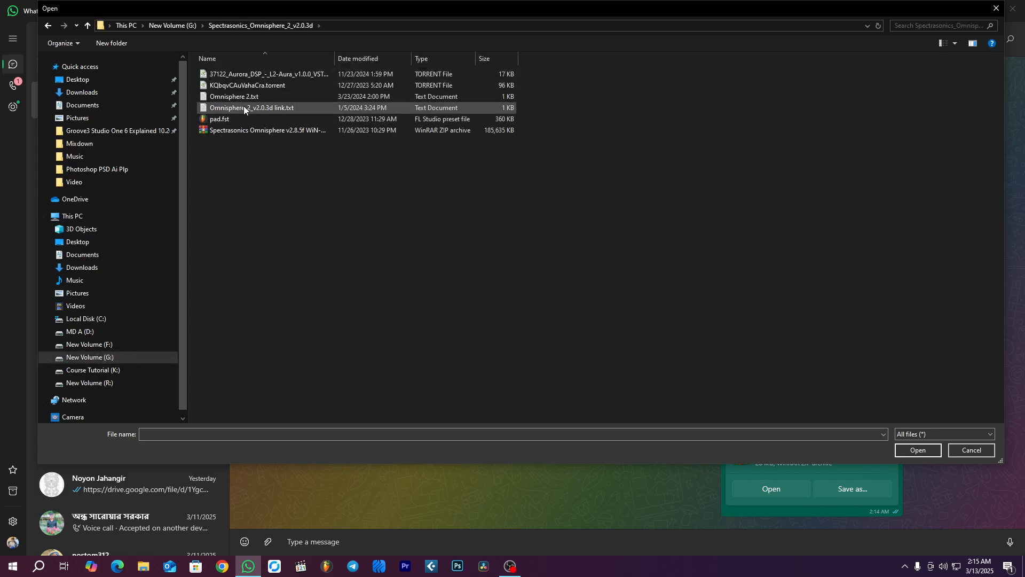
click(252, 85)
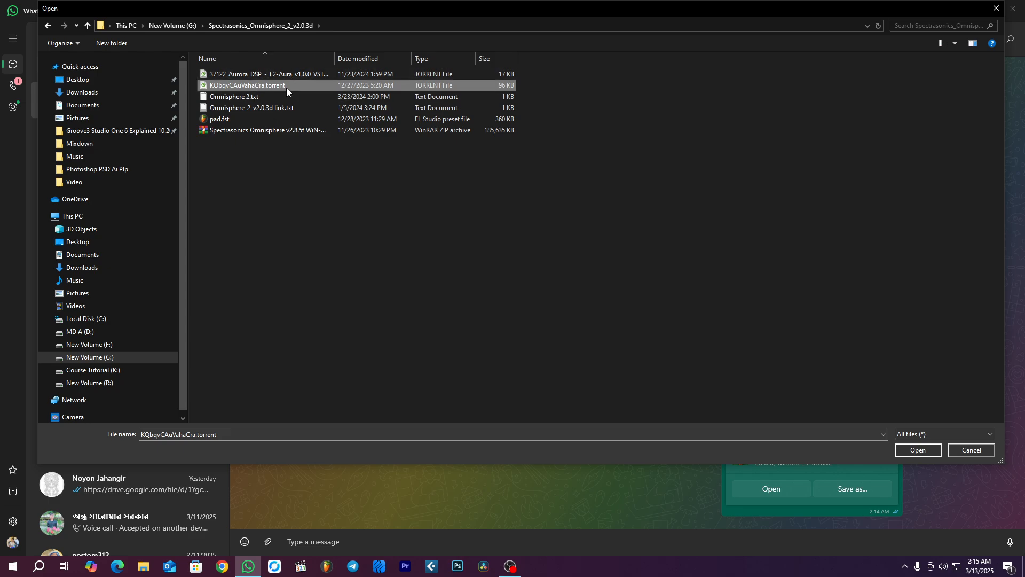
click(918, 450)
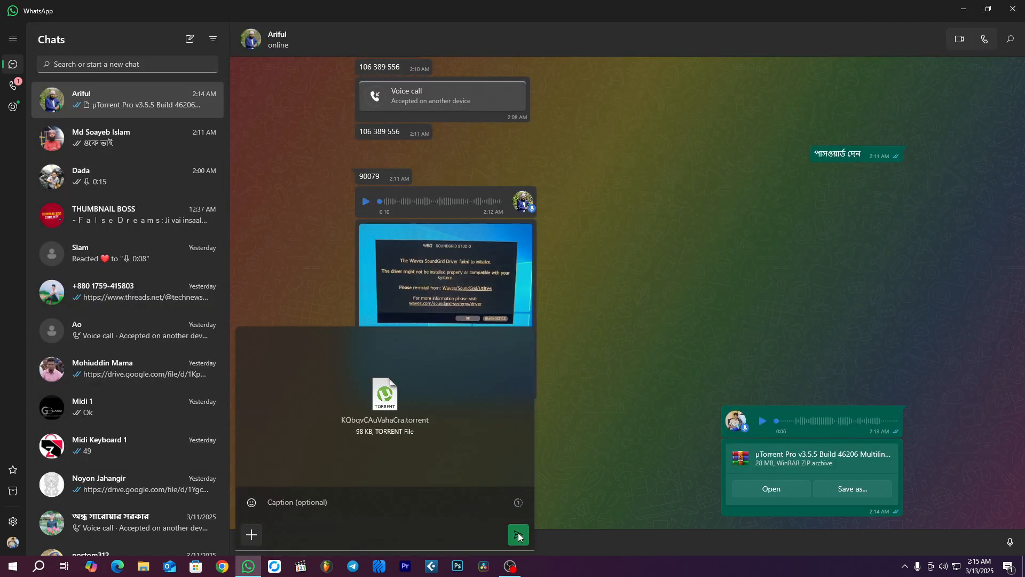
click(518, 534)
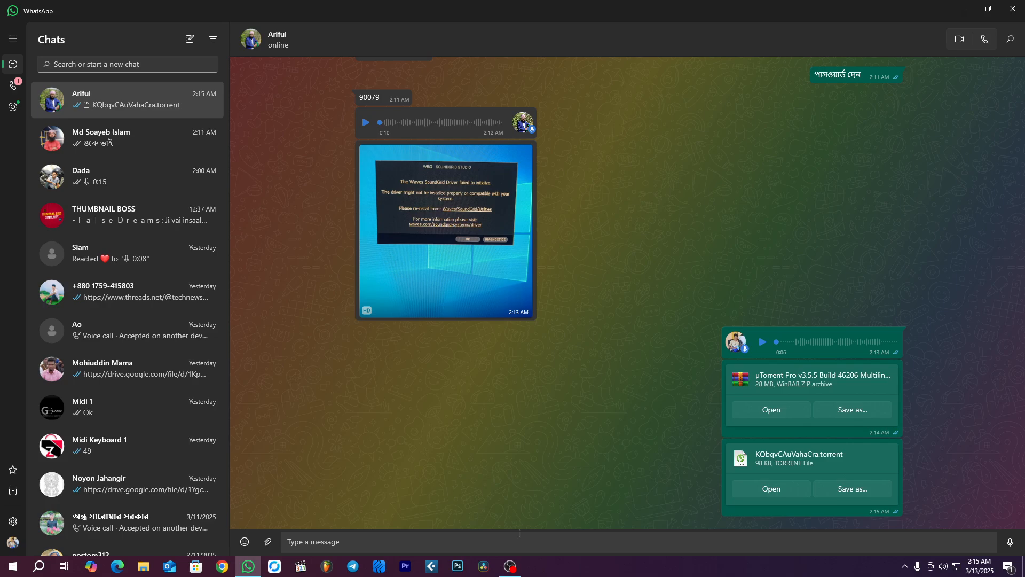
Minimize the WhatsApp window, refresh the desktop and launch UltraViewer.
scroll(667, 288, up, 4)
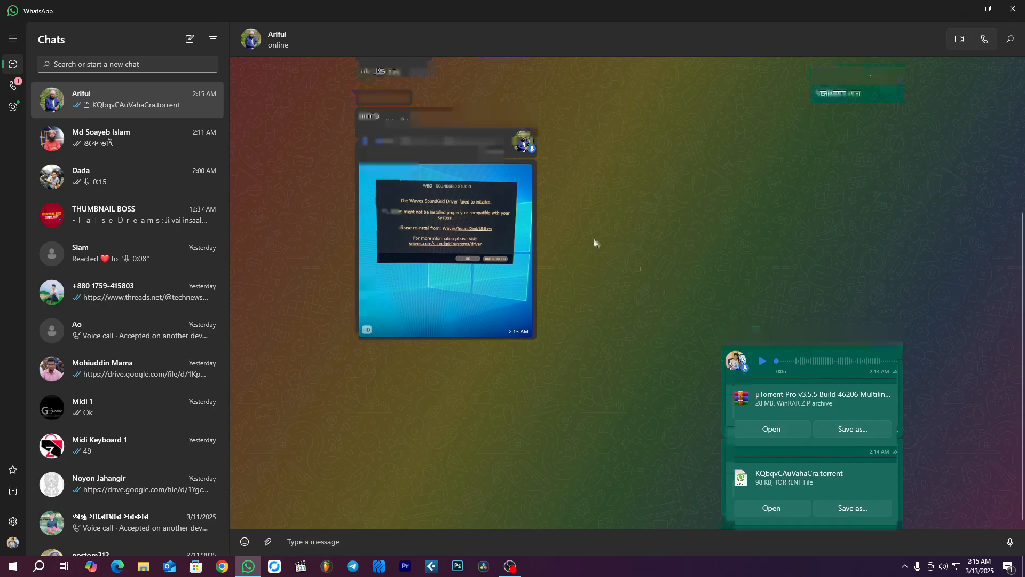
click(964, 9)
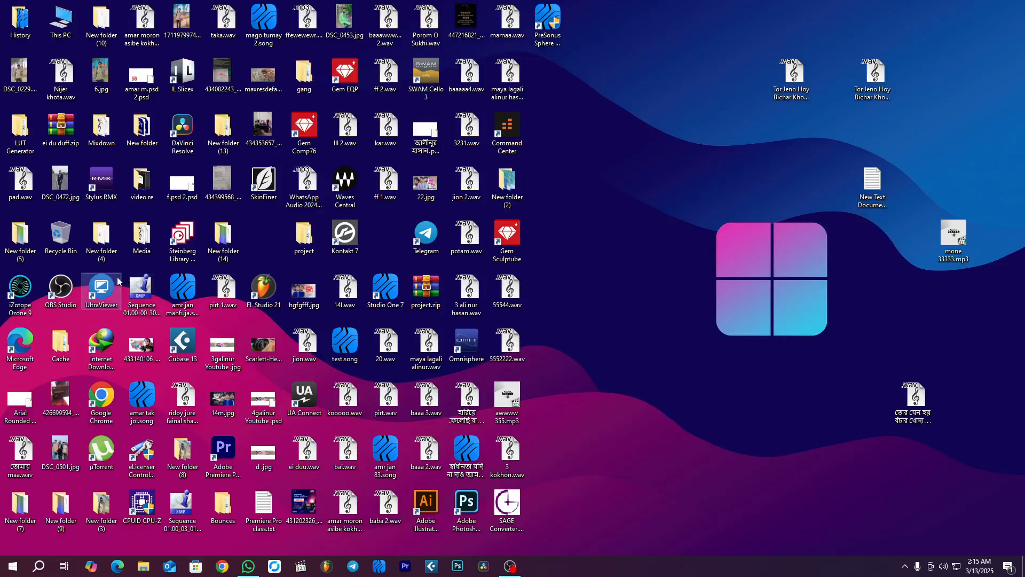
right_click(694, 146)
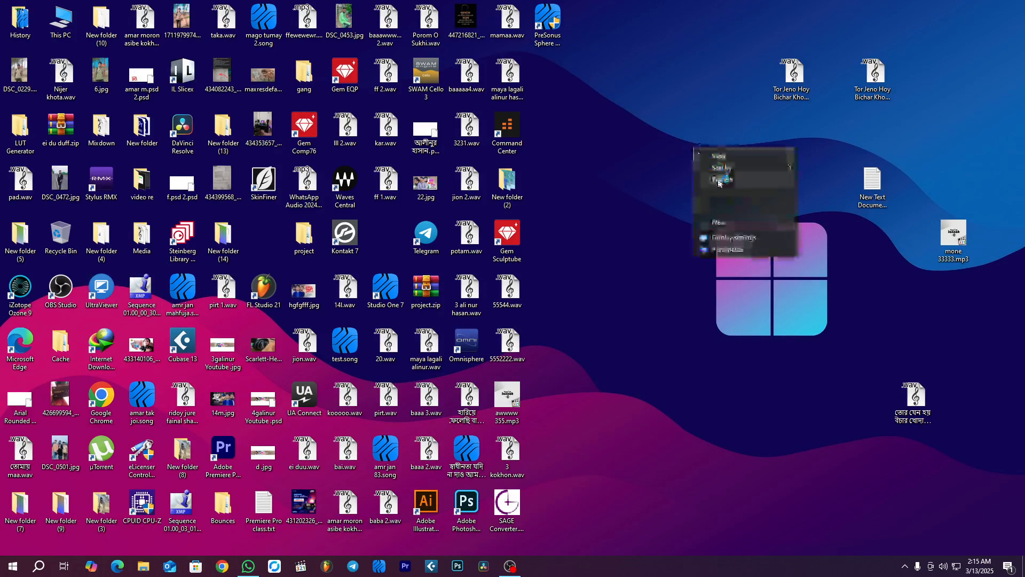
click(719, 183)
right_click(668, 145)
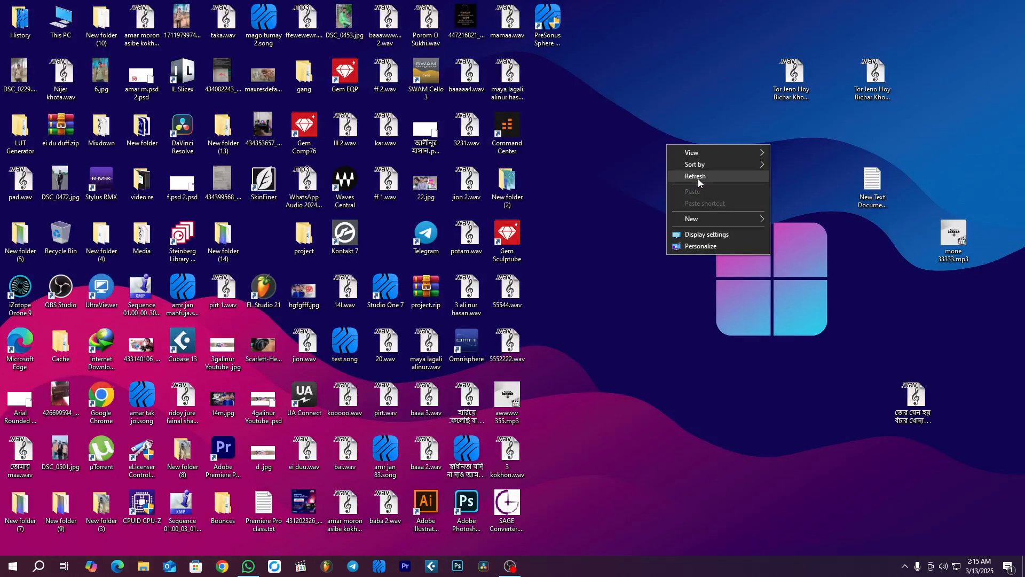
click(697, 177)
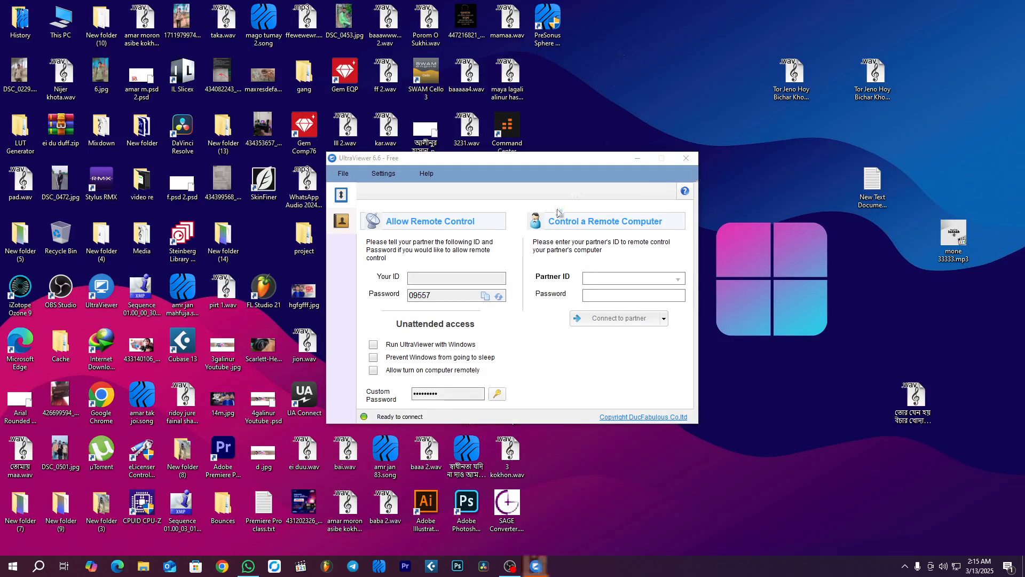
Copy the contact's latest partner ID message from the WhatsApp chat and paste it as the Partner ID in UltraViewer.
click(247, 566)
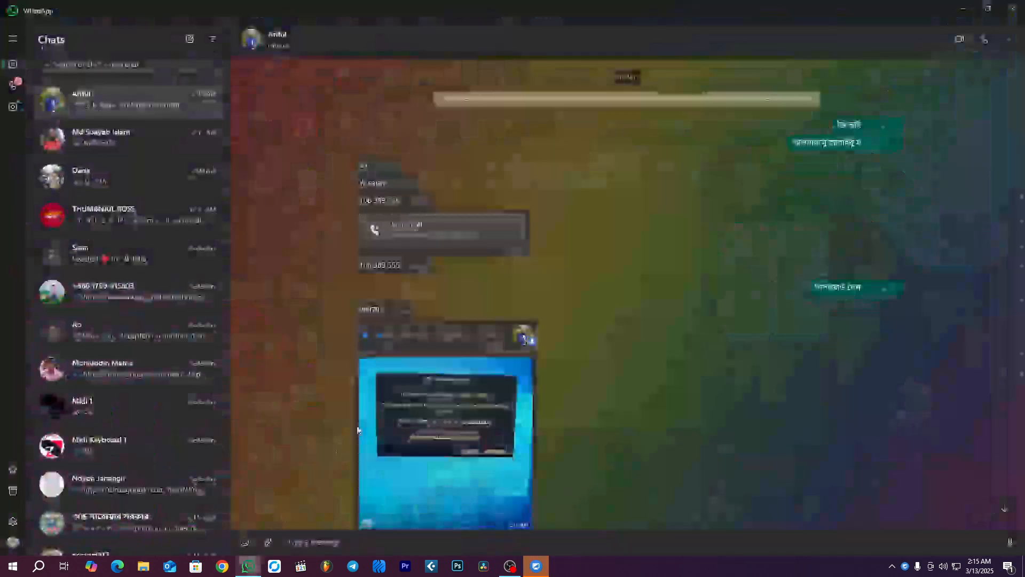
double_click(381, 264)
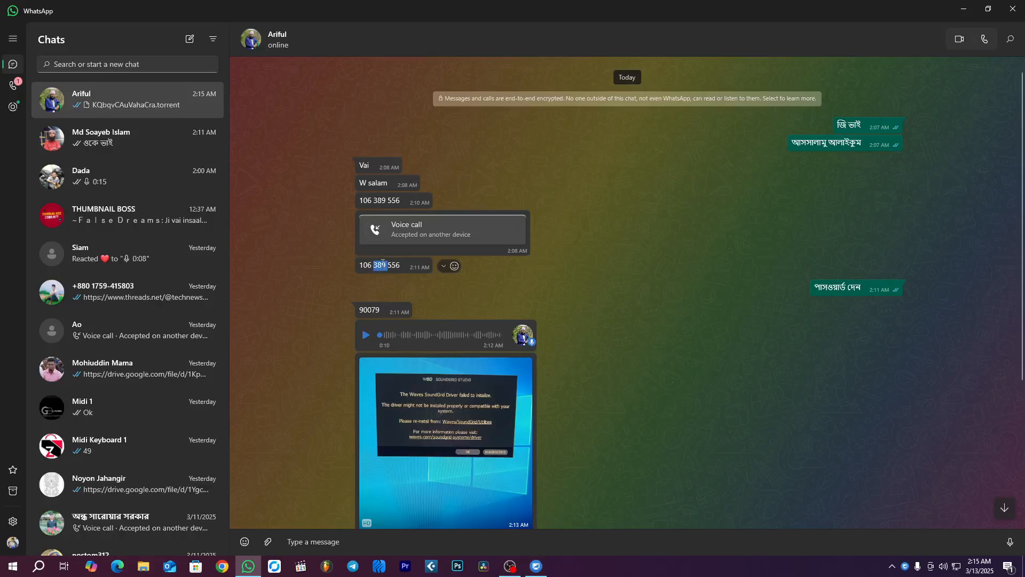
right_click(380, 263)
key(Escape)
double_click(367, 267)
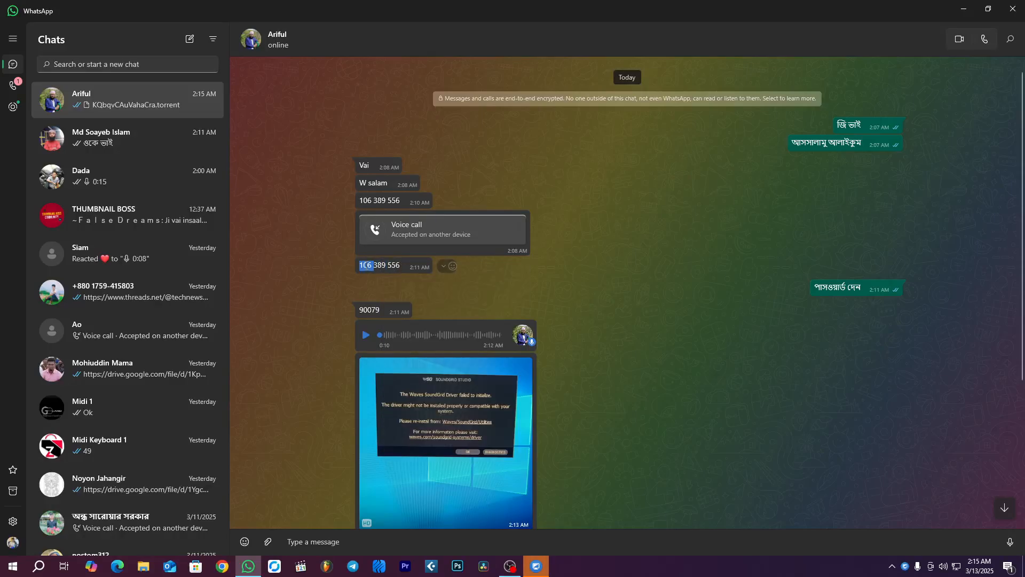
triple_click(368, 265)
right_click(367, 265)
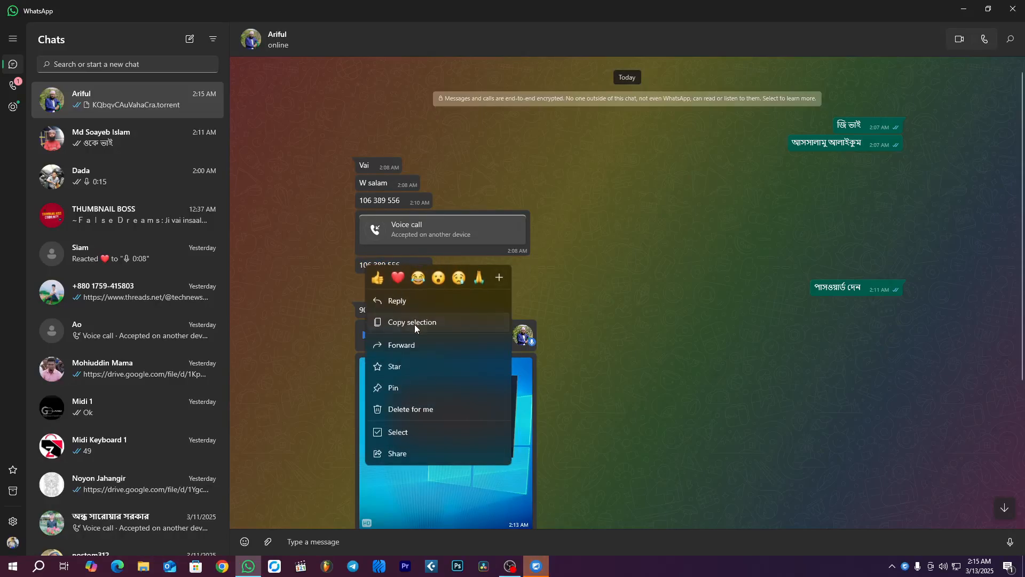
click(415, 323)
click(535, 565)
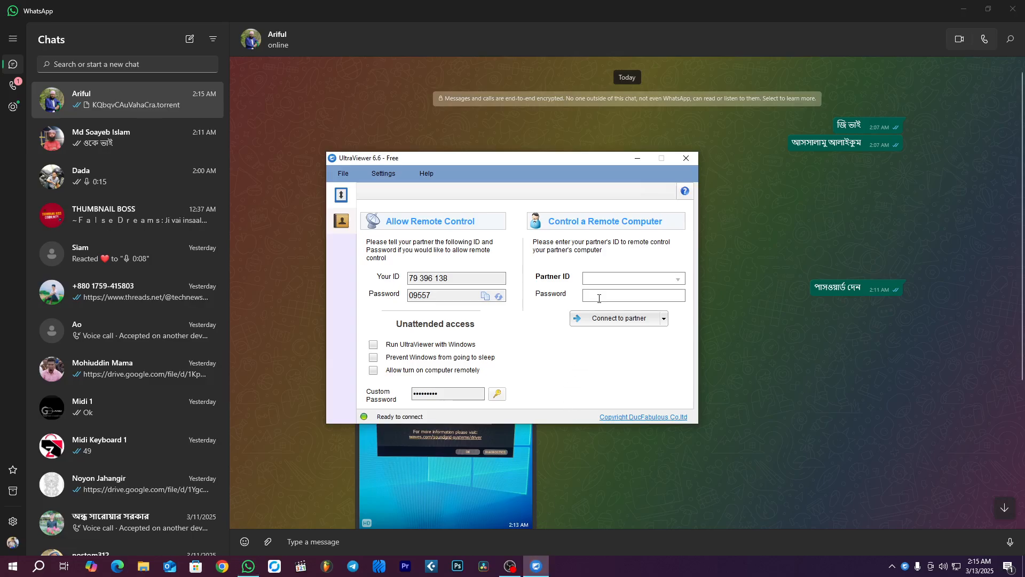
right_click(602, 278)
click(626, 325)
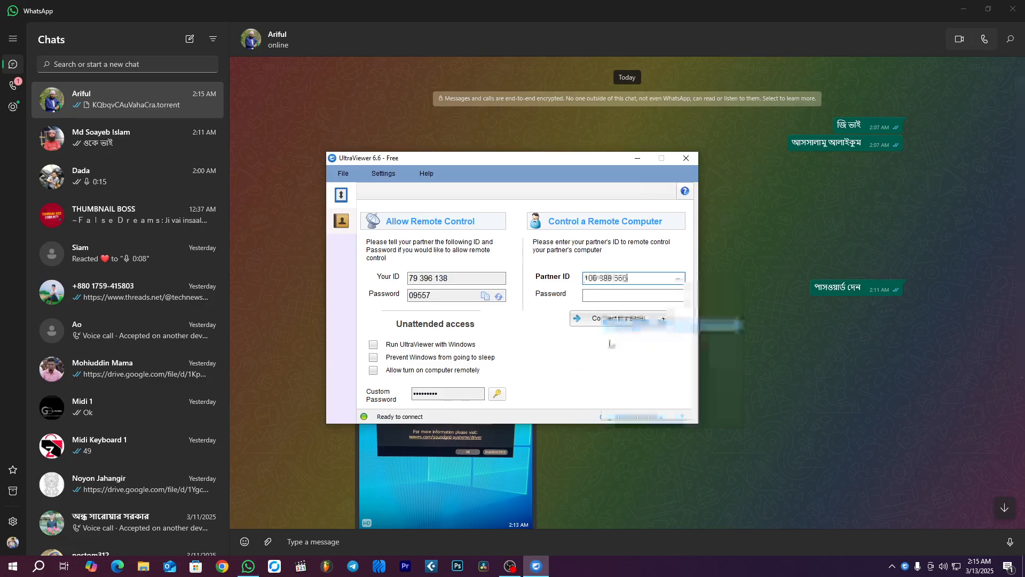
Copy the remote access password from the WhatsApp chat, paste it into UltraViewer's partner Password and connect to the partner.
click(290, 313)
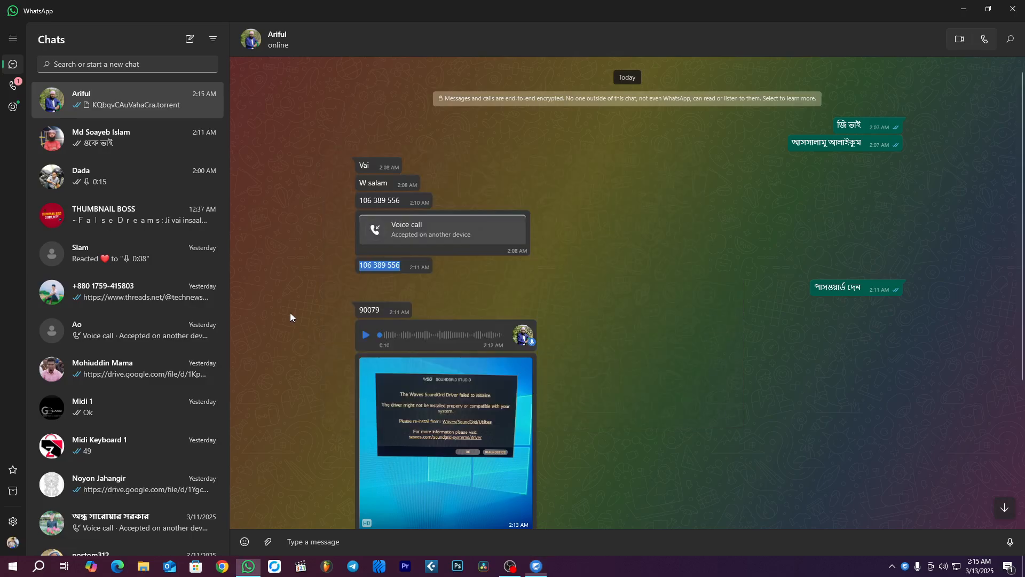
right_click(373, 312)
click(415, 374)
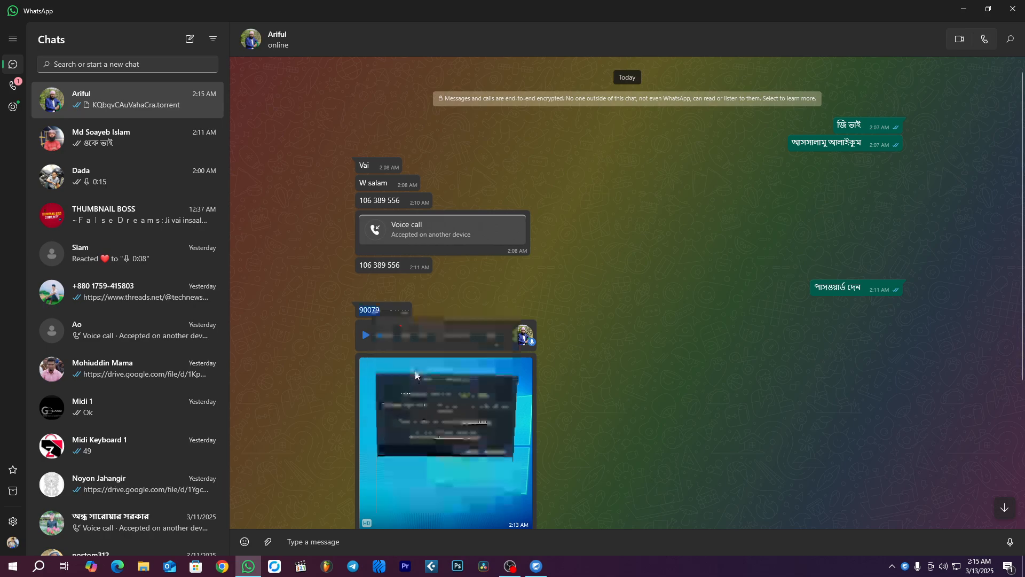
click(536, 566)
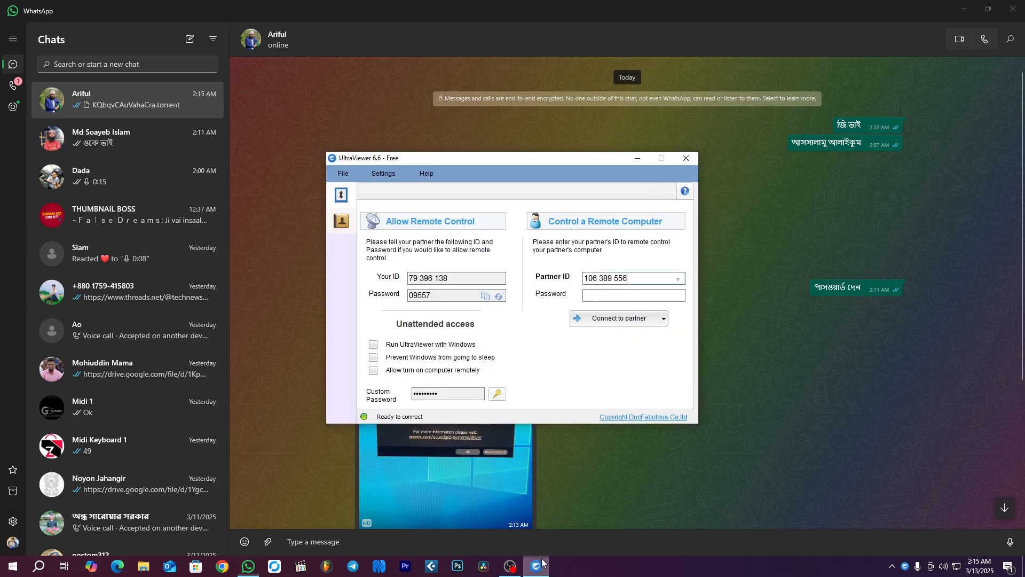
right_click(615, 295)
click(630, 337)
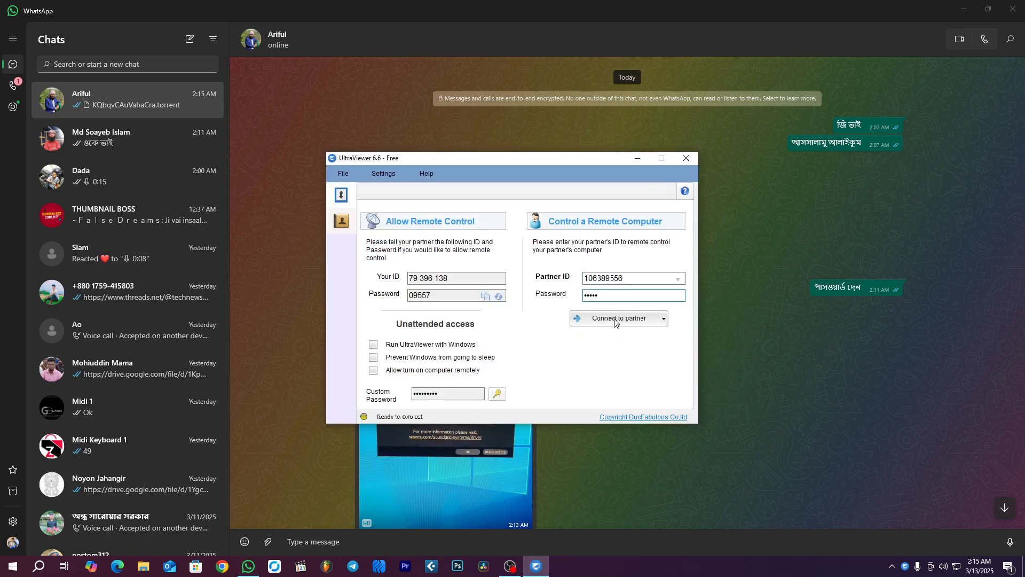
click(615, 319)
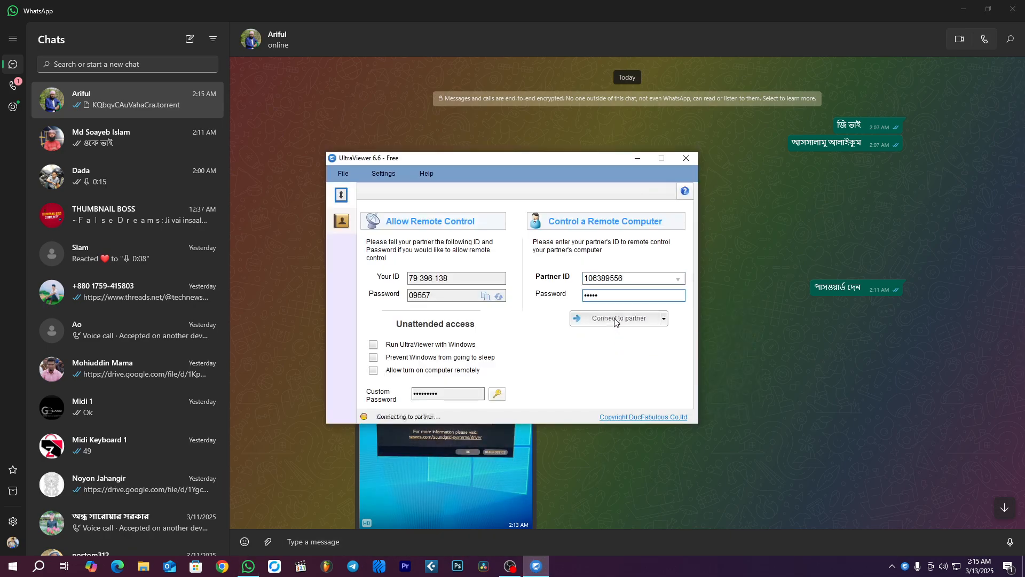
Minimize the main UltraViewer window and dismiss the Waves SoundGrid driver error on the remote computer.
click(640, 158)
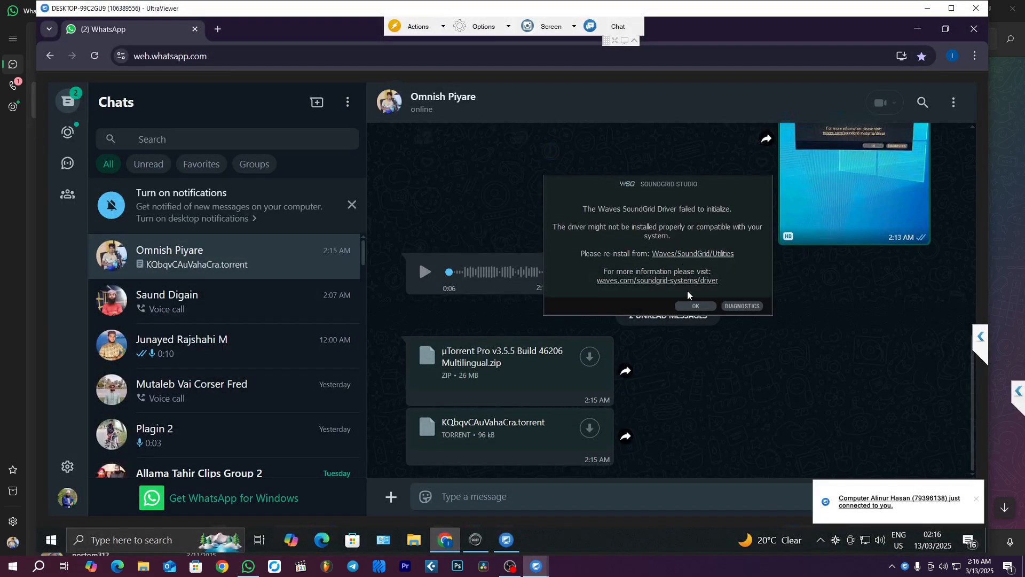
click(693, 305)
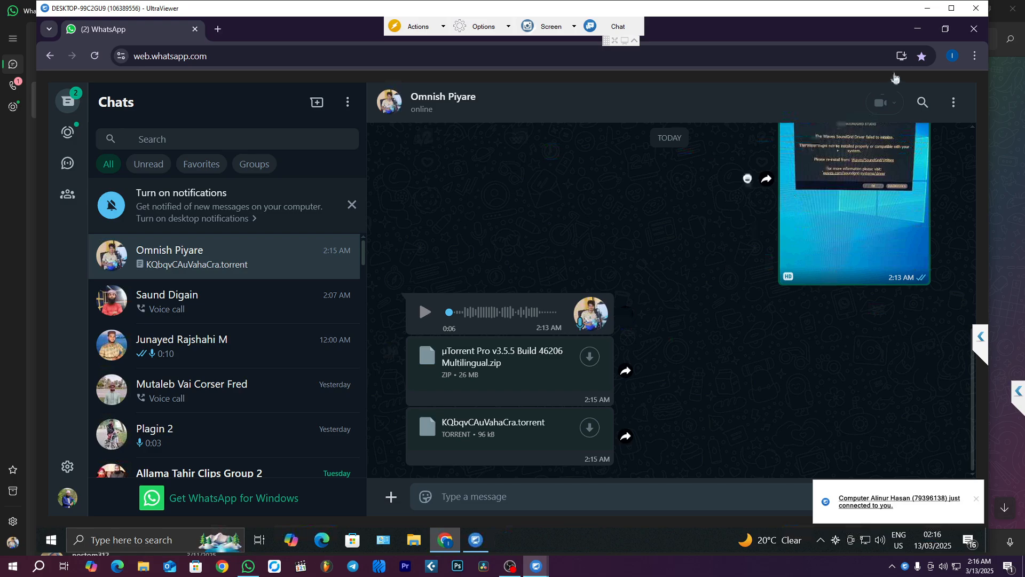
Download the µTorrent Pro zip and KQbqvCAuVahaCra.torrent from the remote WhatsApp Web chat, allowing the site to download multiple files.
click(918, 28)
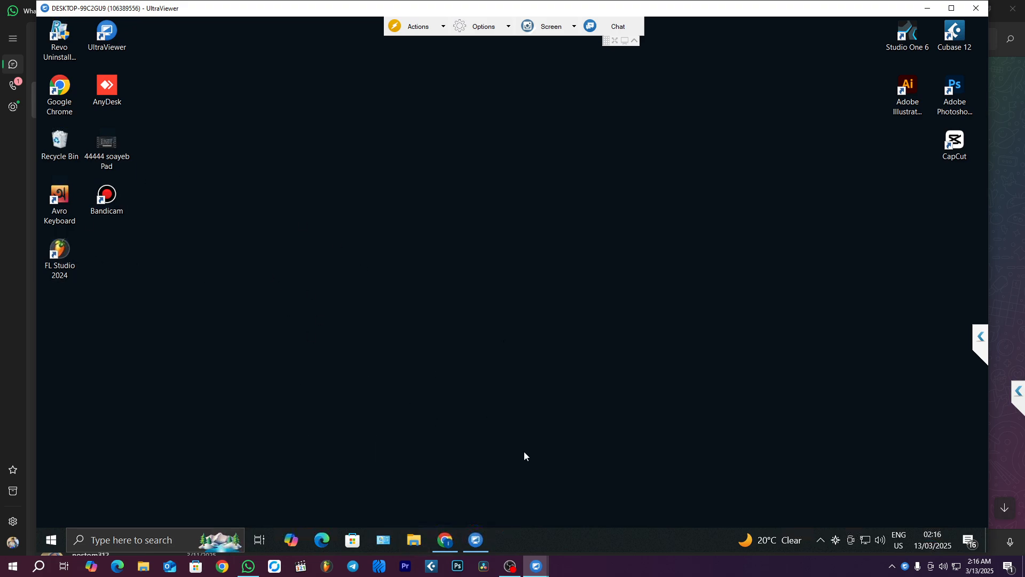
click(448, 539)
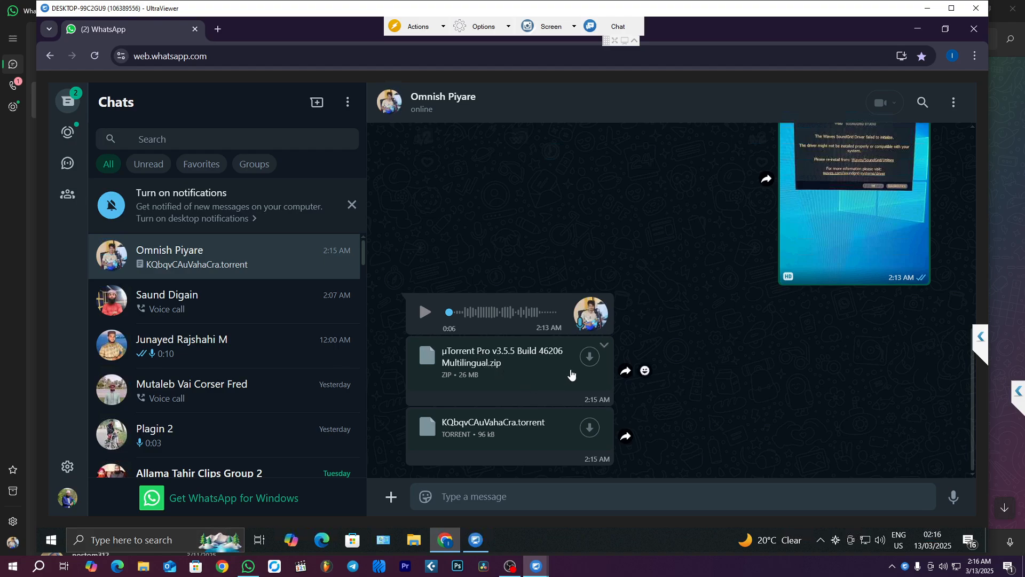
click(591, 358)
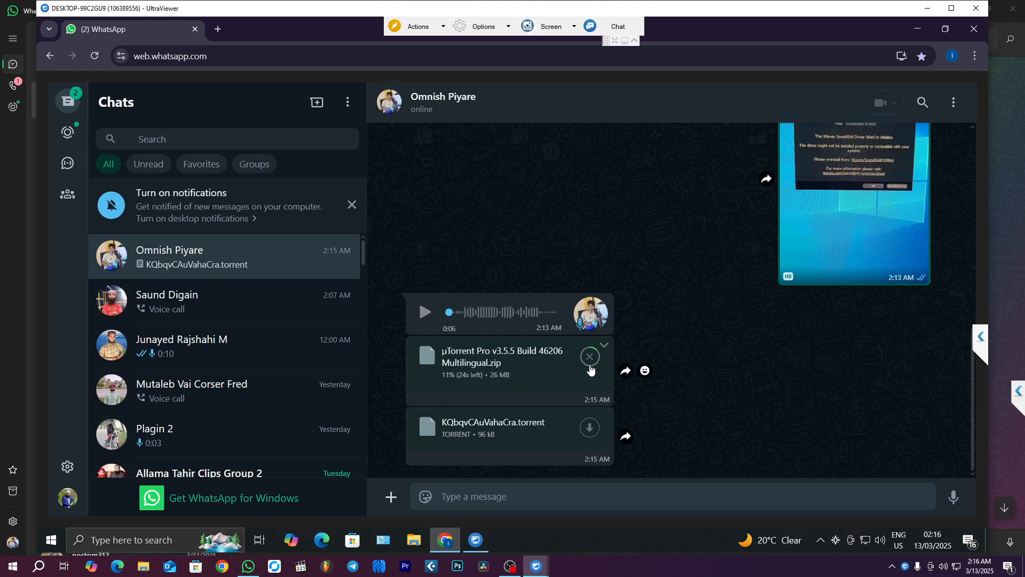
click(591, 432)
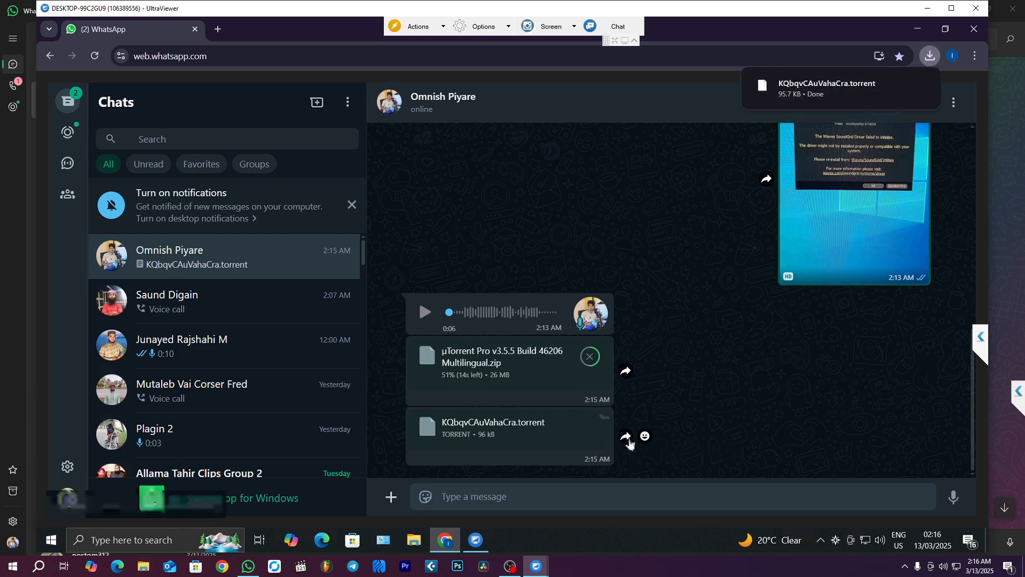
click(604, 418)
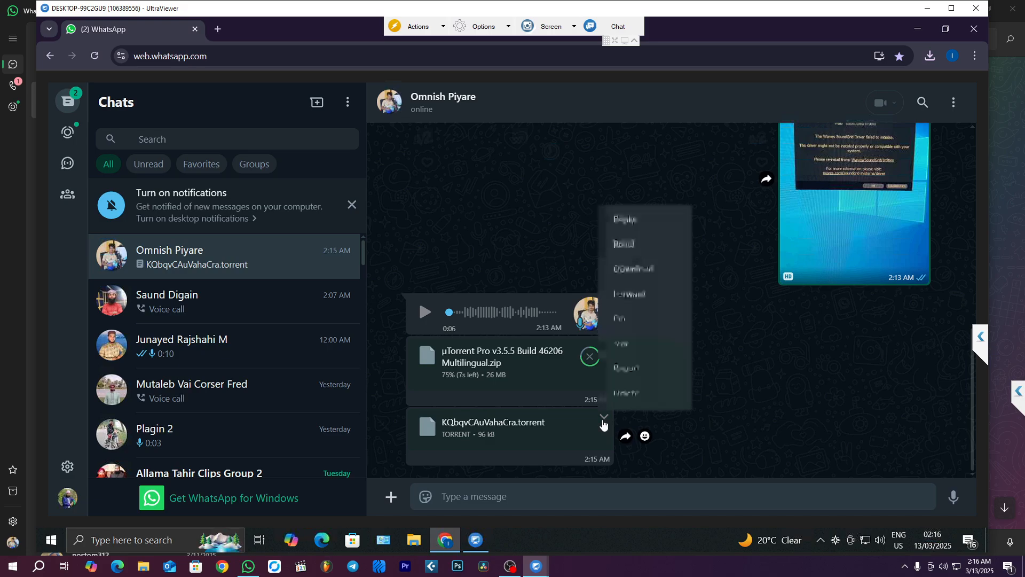
click(642, 270)
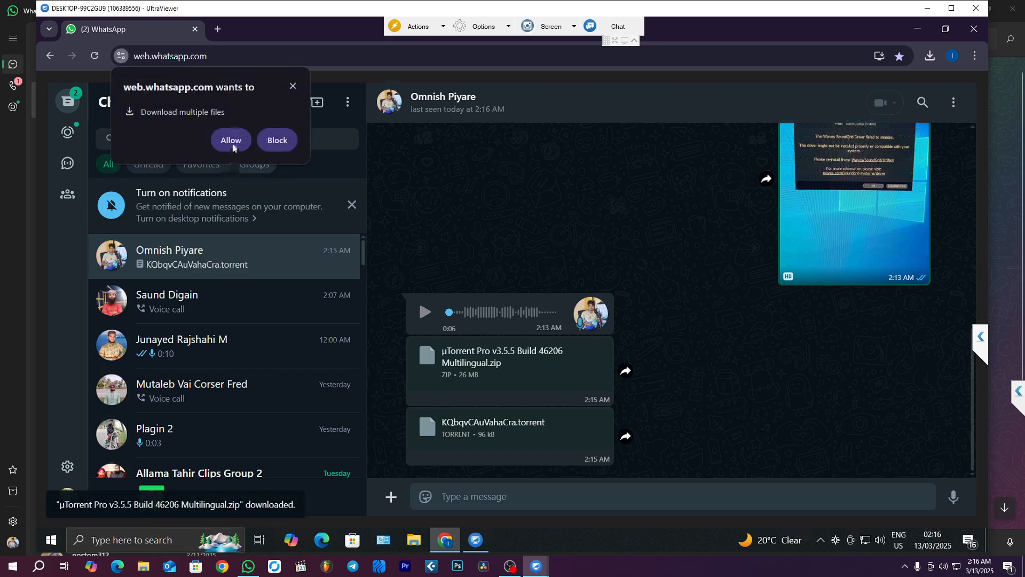
click(232, 141)
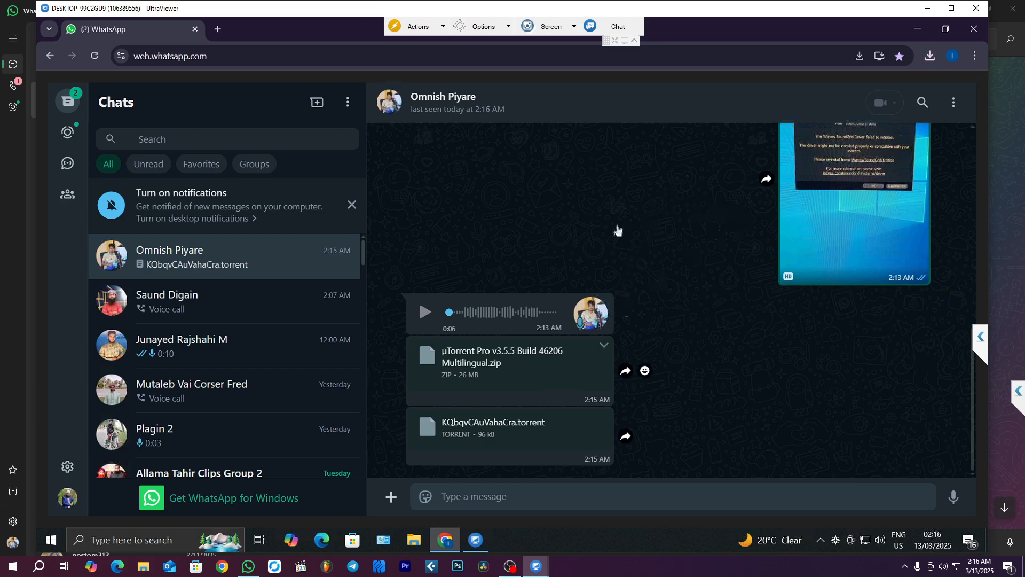
Keep the blocked download "µTorrent Pro v3.5.5 Build 46206 Multilingual (1).zip" despite the suspicious-file warning and minimize the remote browser.
click(931, 55)
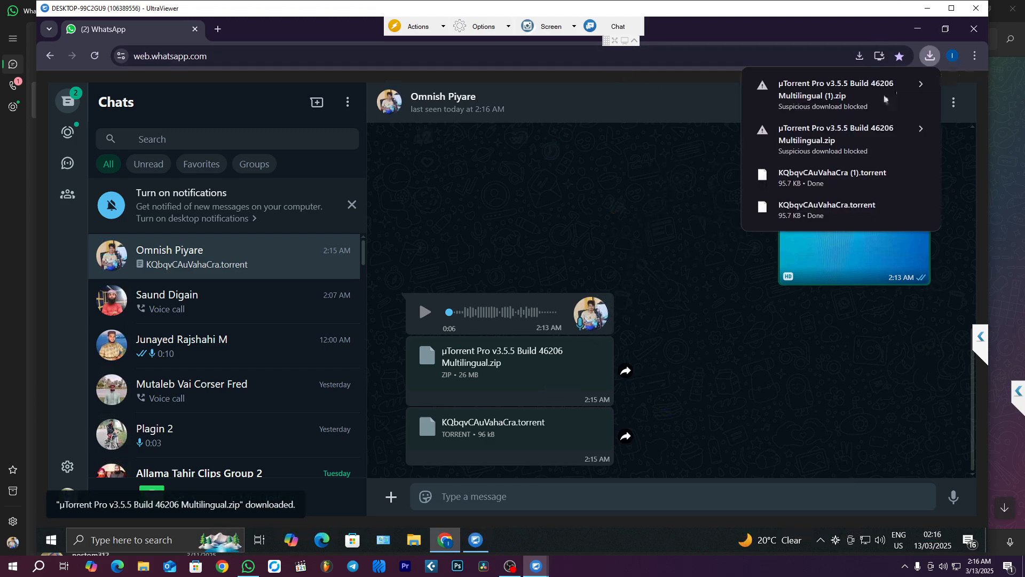
click(851, 106)
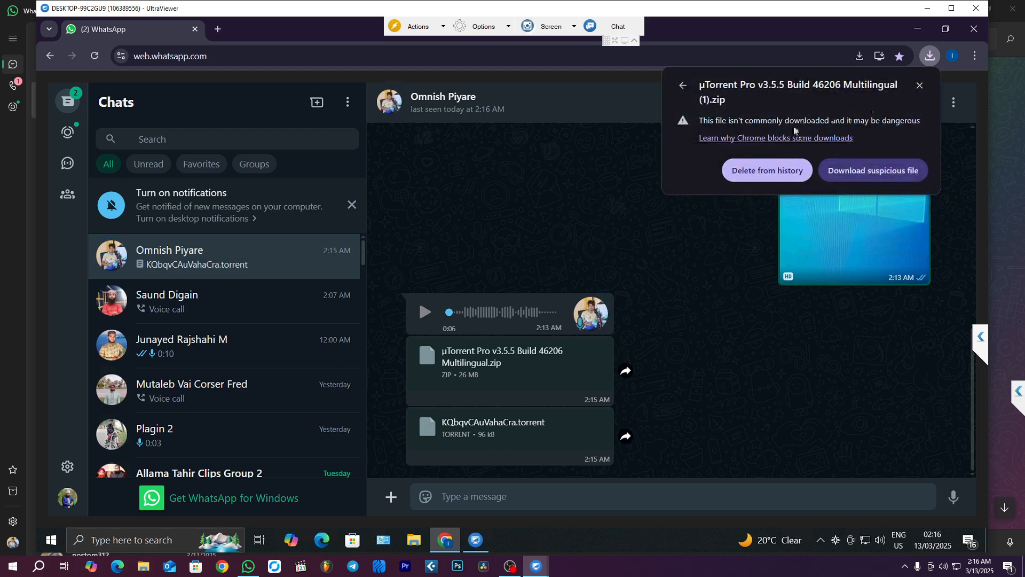
click(856, 171)
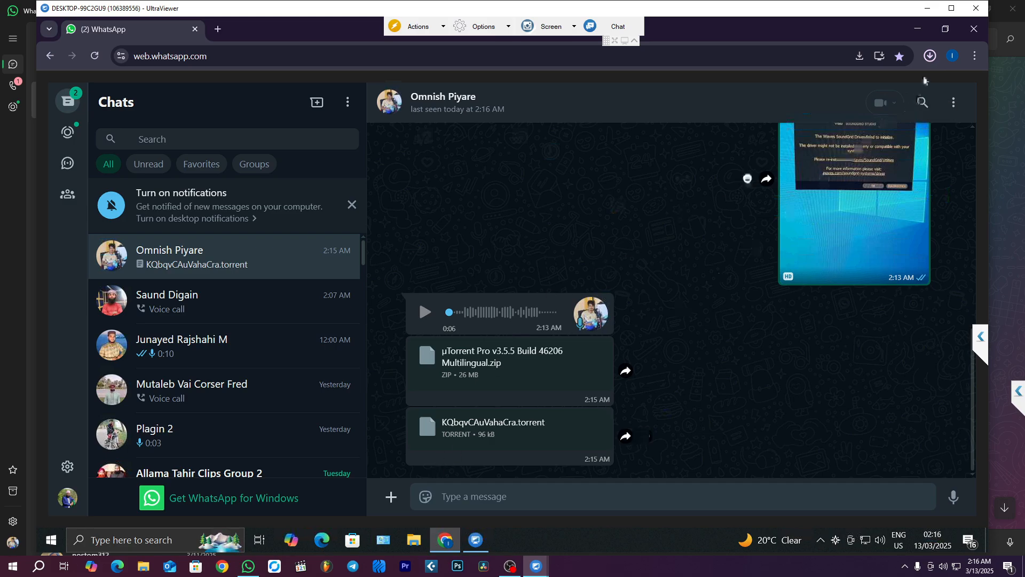
click(918, 32)
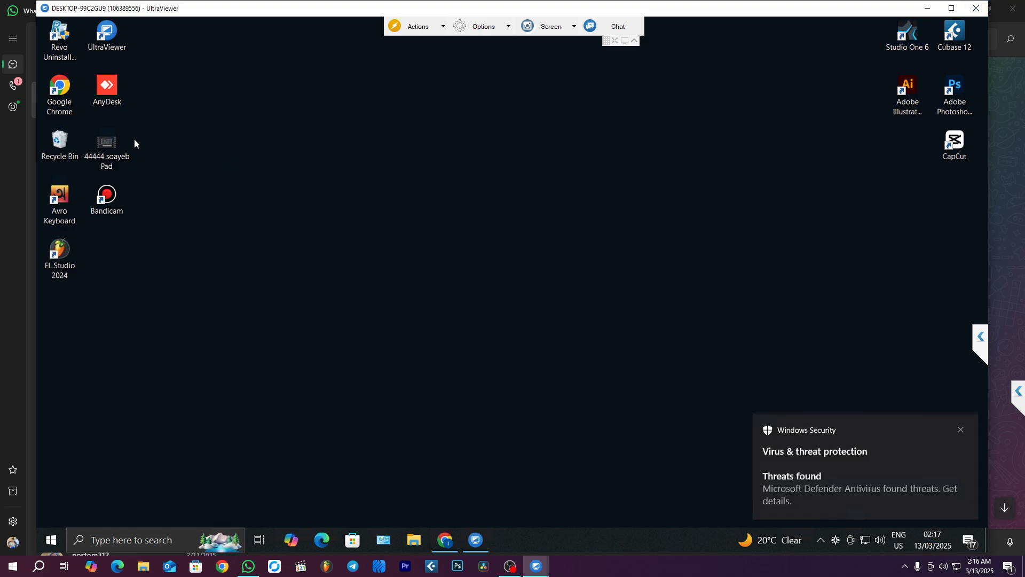
Dismiss the threat notification and open the Virus & threat protection settings in Windows Security on the remote computer.
click(692, 260)
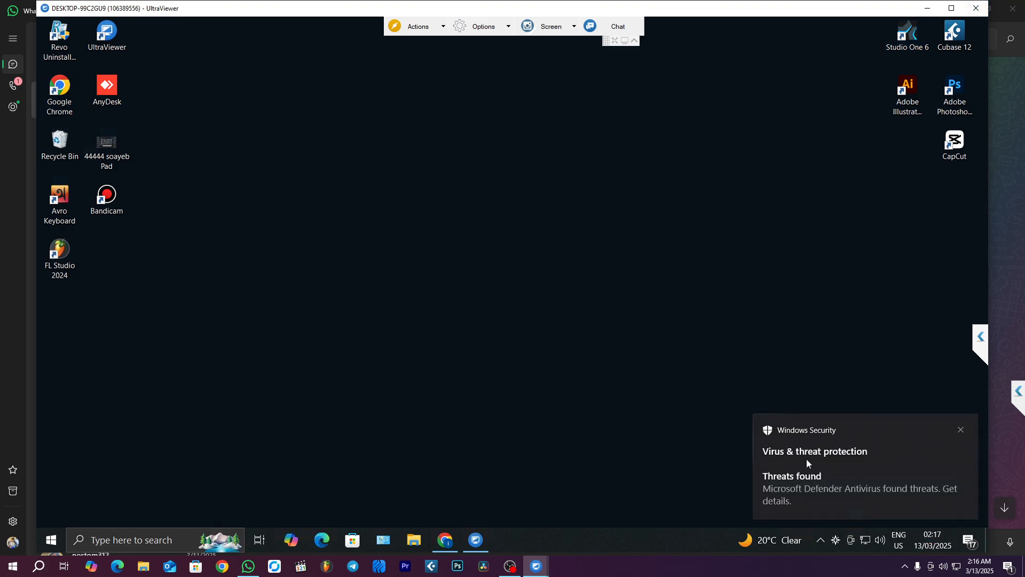
click(962, 432)
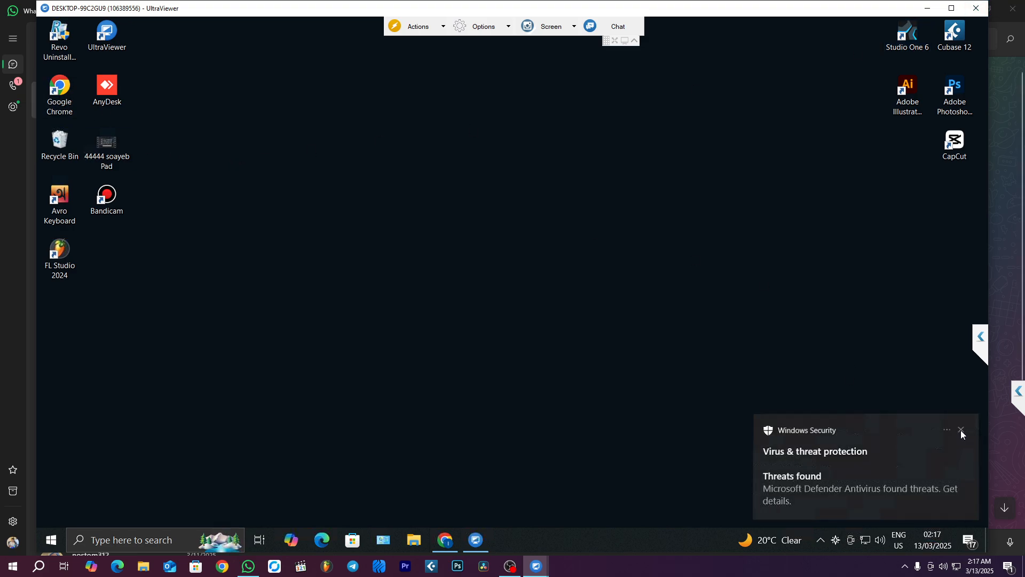
click(821, 541)
click(796, 491)
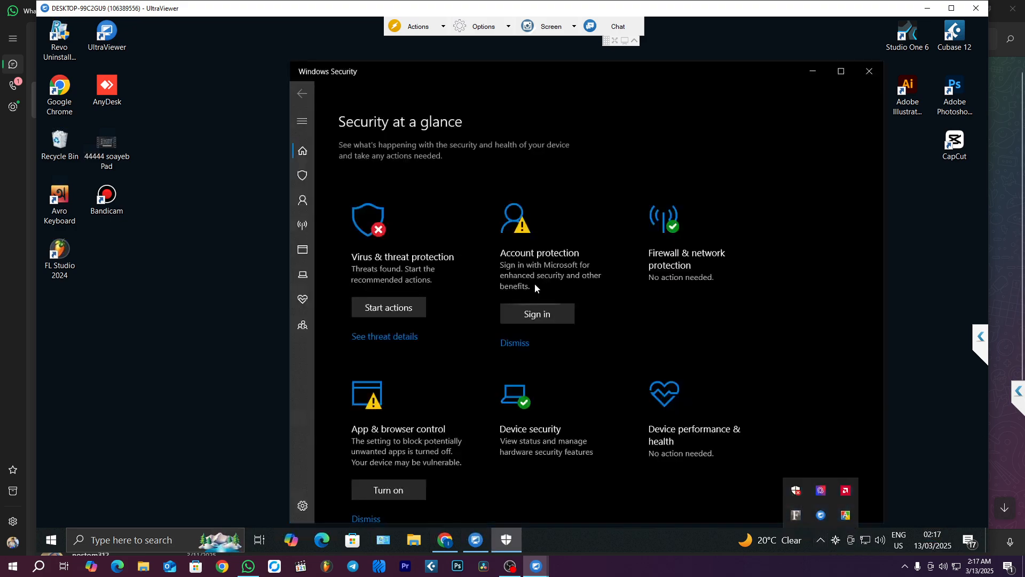
click(443, 235)
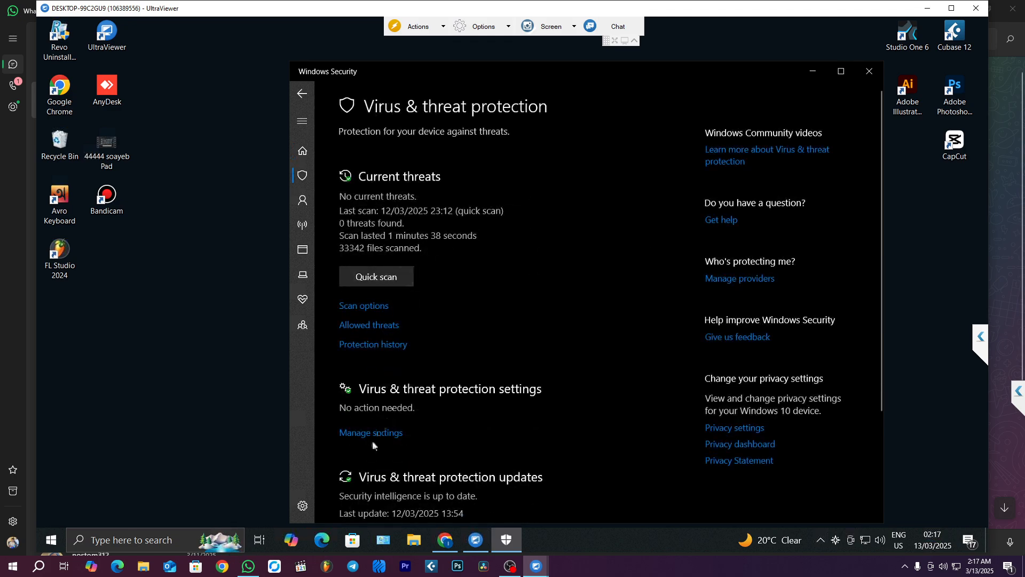
click(374, 434)
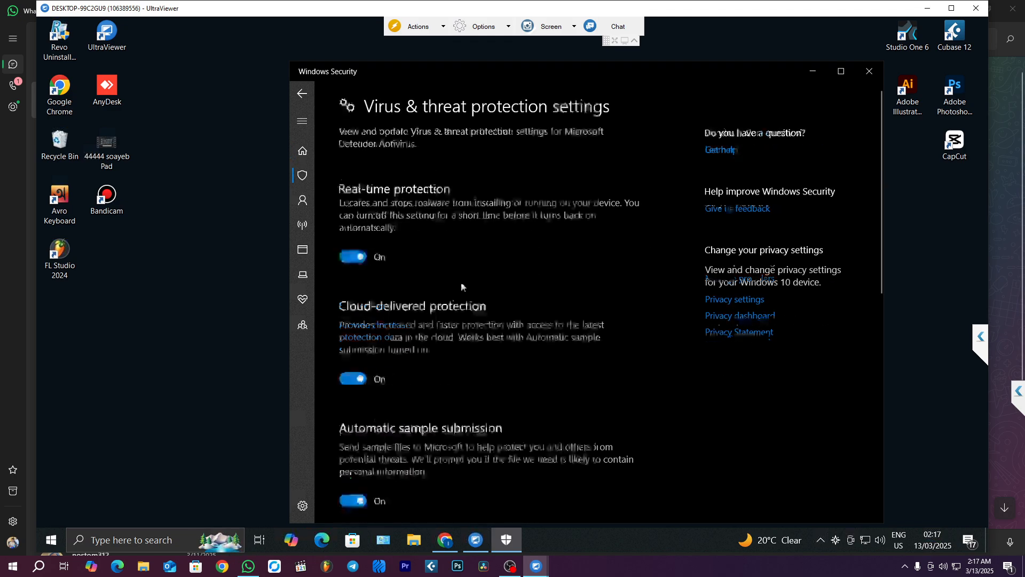
Turn off real-time protection, cloud-delivered protection, automatic sample submission and Tamper Protection, dismiss the warnings and minimize Windows Security.
click(352, 257)
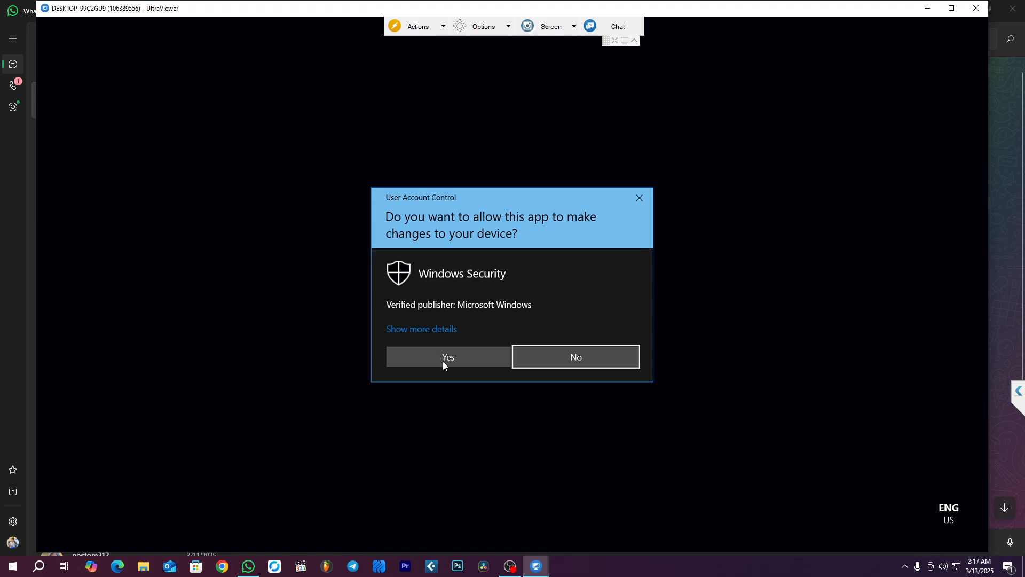
click(443, 359)
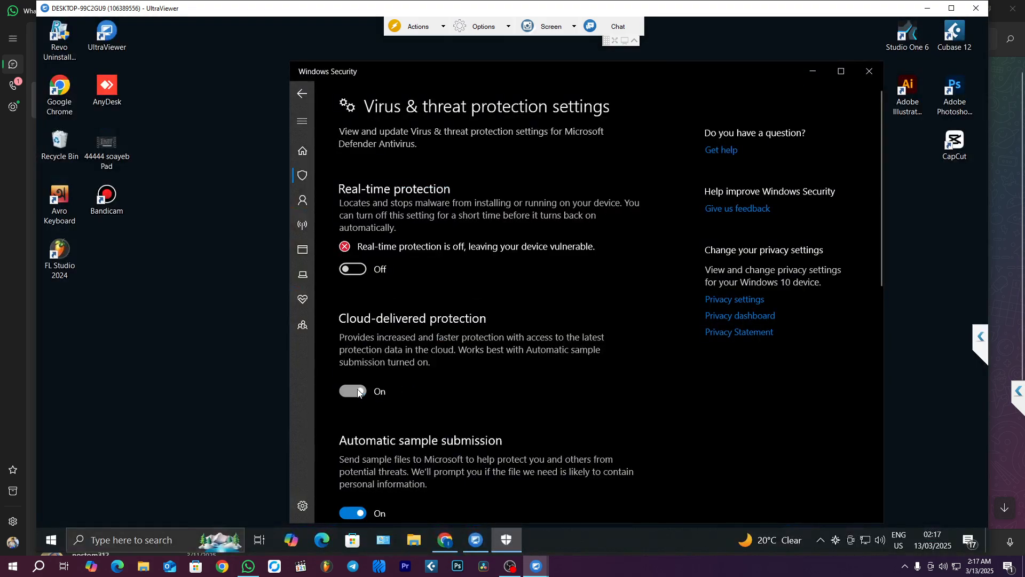
click(353, 391)
scroll(365, 447, down, 3)
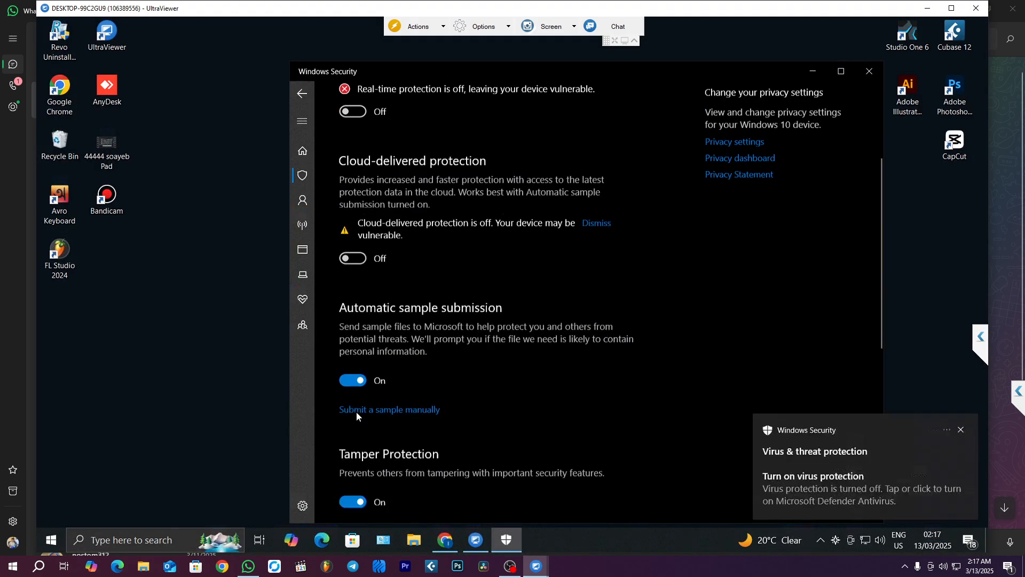
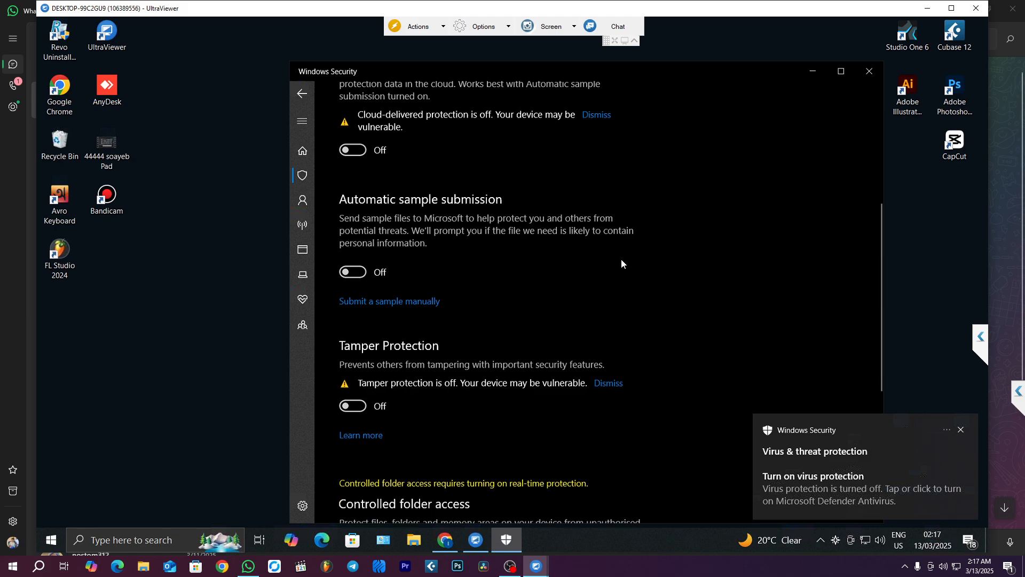
click(604, 385)
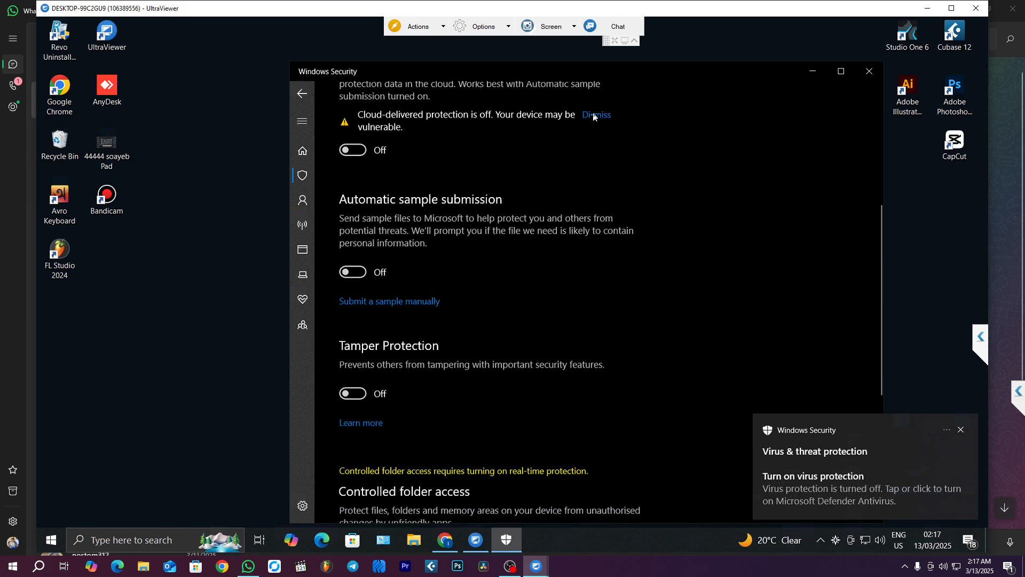
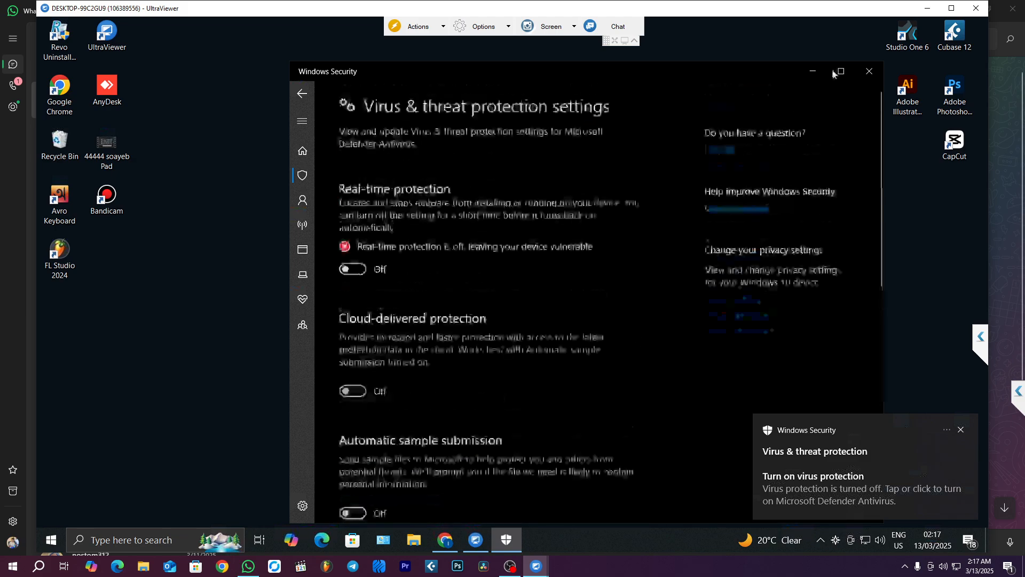
click(815, 72)
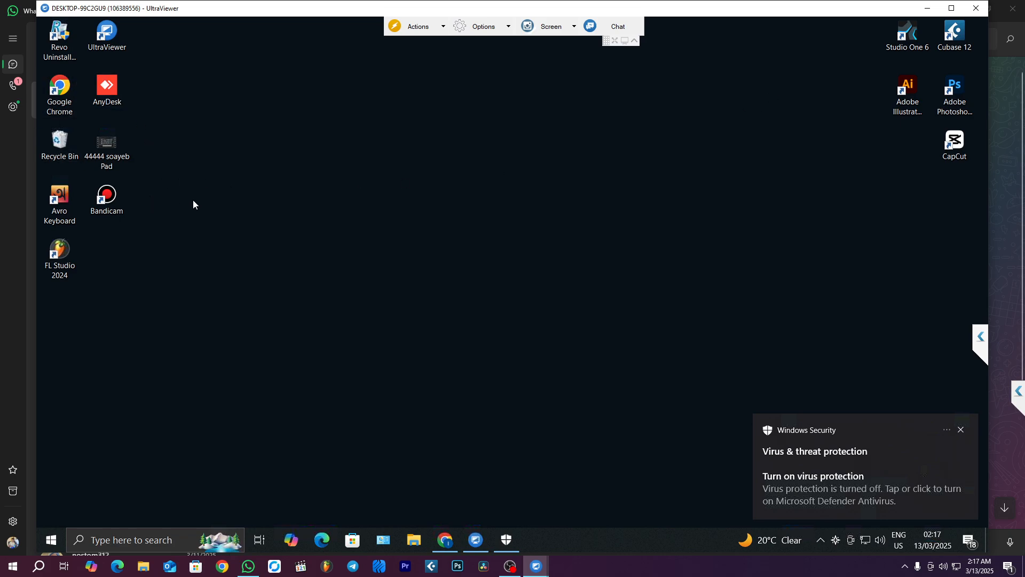
Enable the Computer desktop icon in the remote computer's theme personalisation settings, apply it and close Settings.
right_click(316, 165)
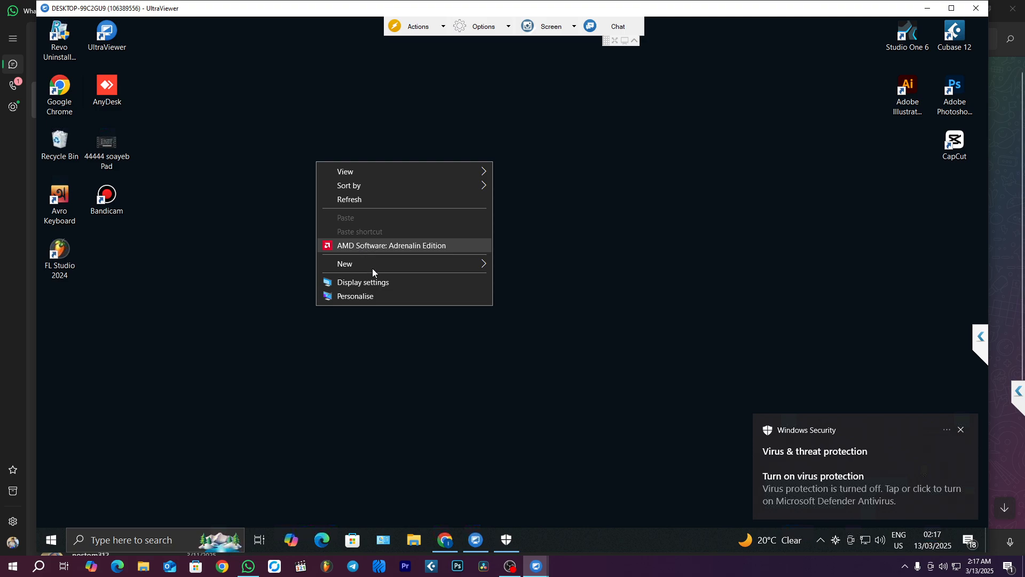
click(364, 295)
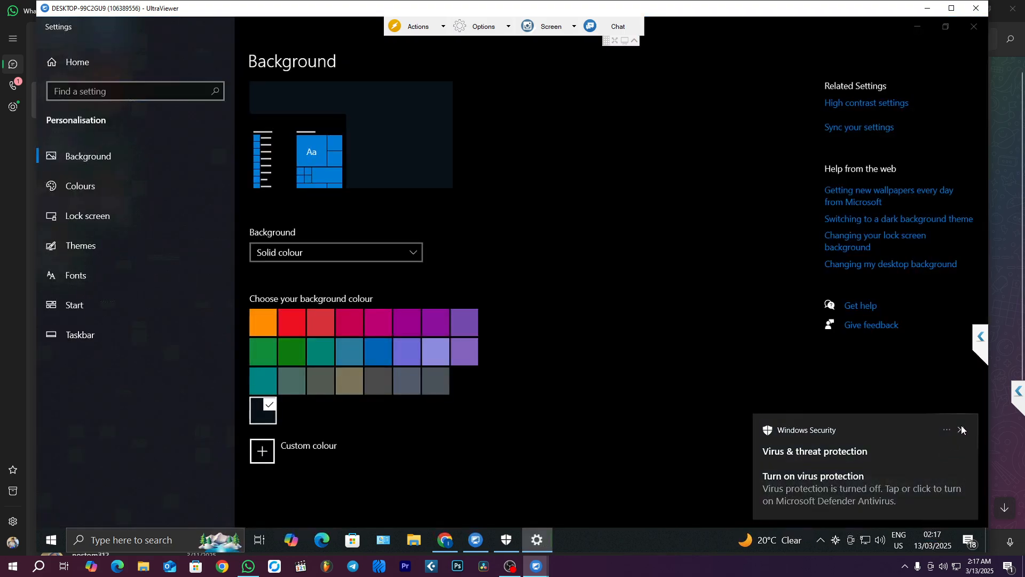
click(962, 430)
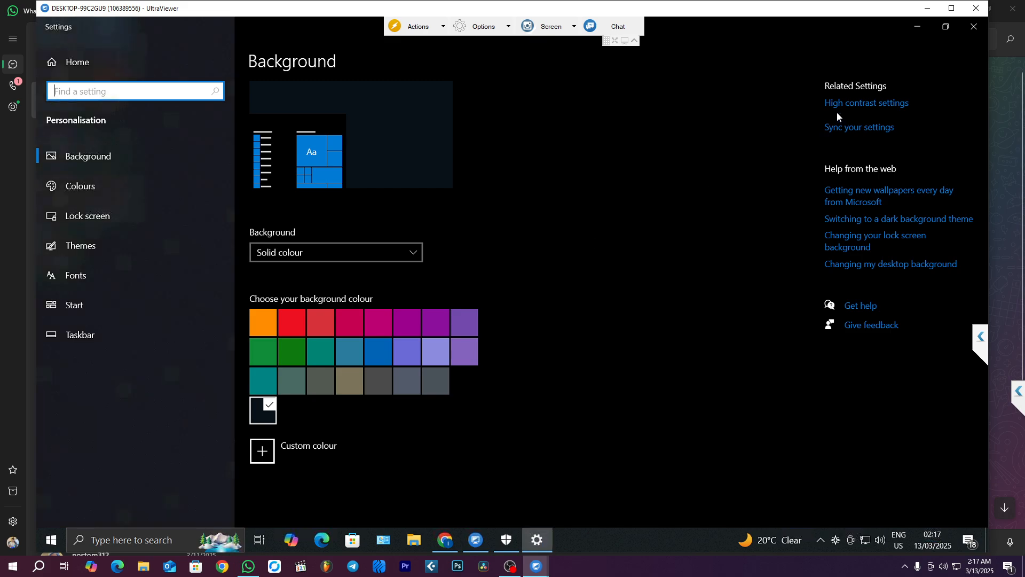
click(79, 246)
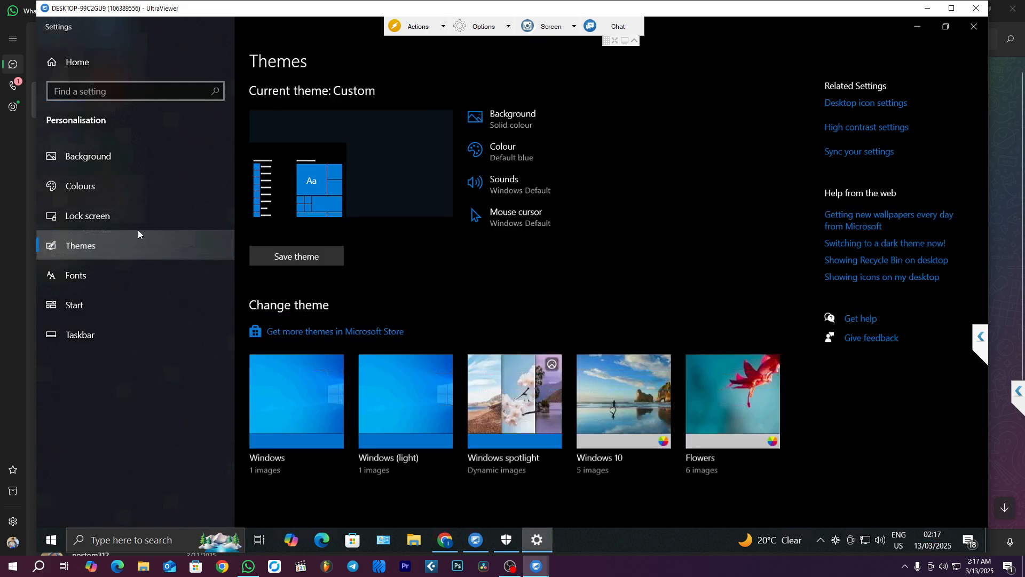
click(860, 105)
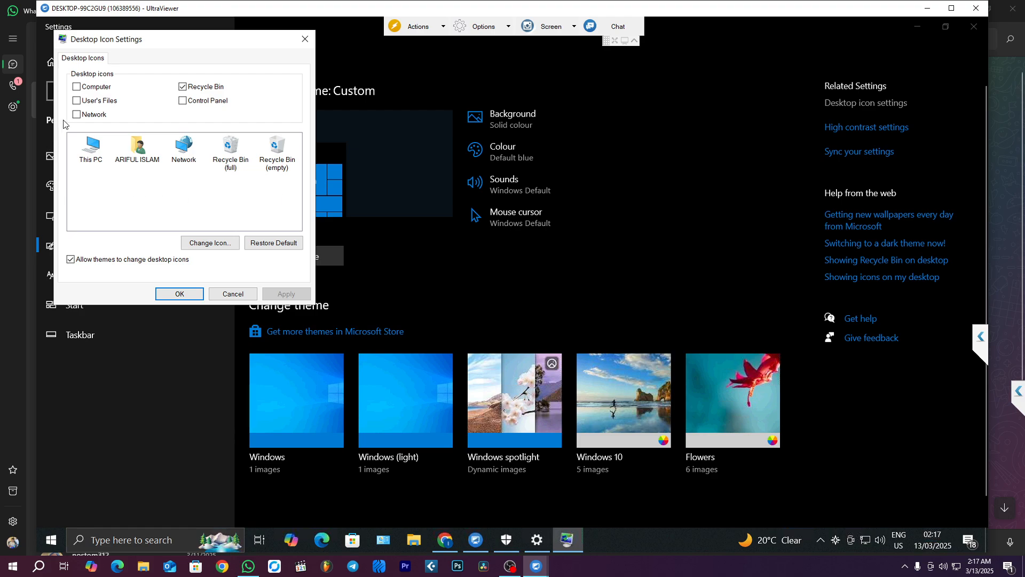
click(90, 87)
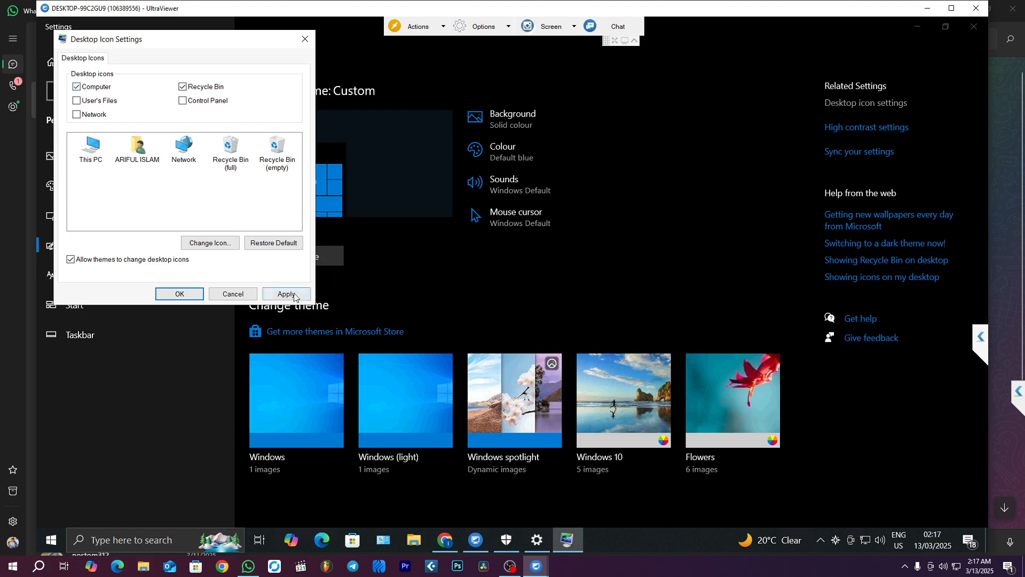
click(286, 294)
click(187, 297)
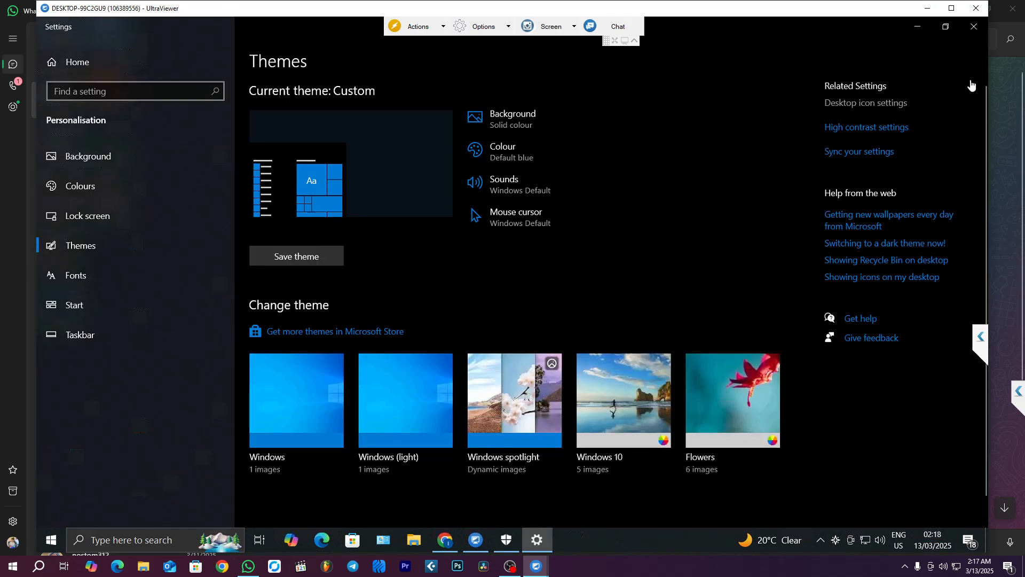
click(974, 27)
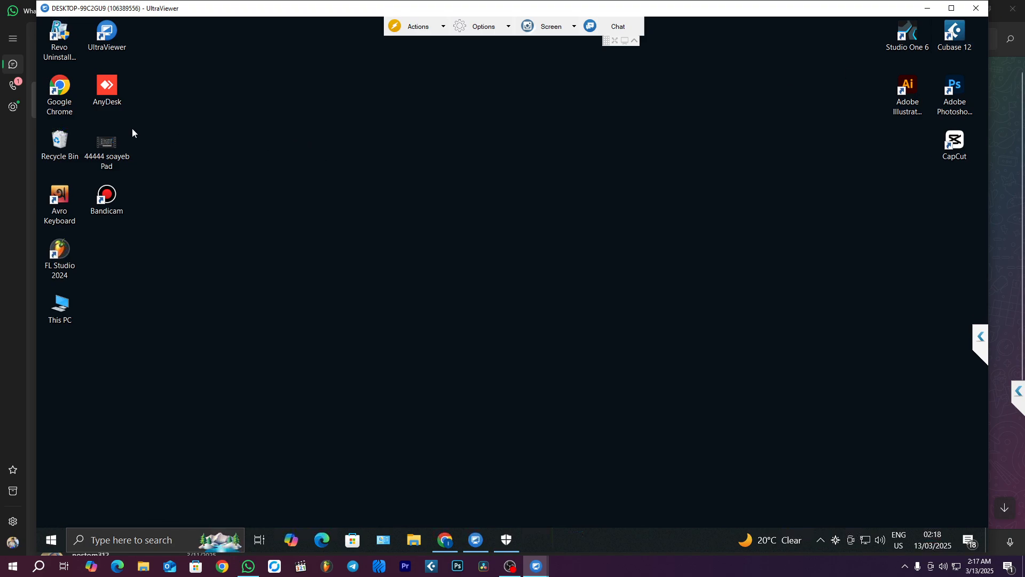
Refresh the remote desktop and open the Downloads folder through This PC to check the downloaded files.
right_click(261, 125)
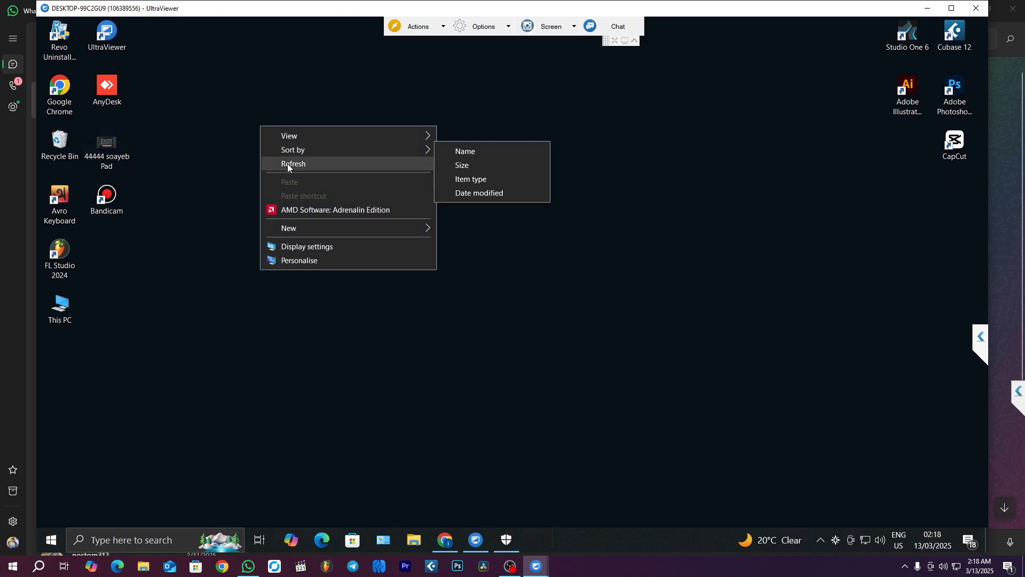
click(288, 163)
double_click(60, 307)
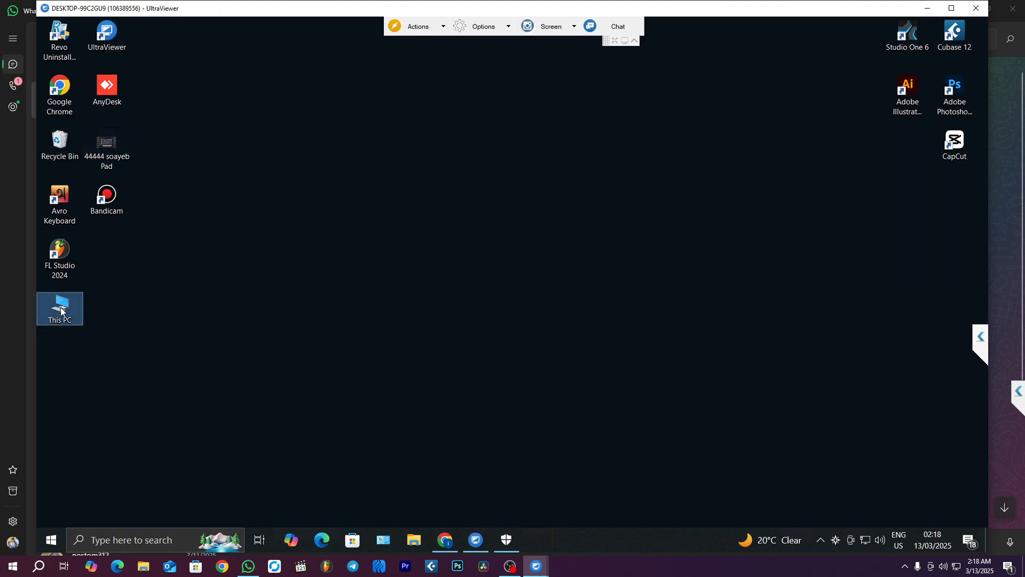
click(219, 170)
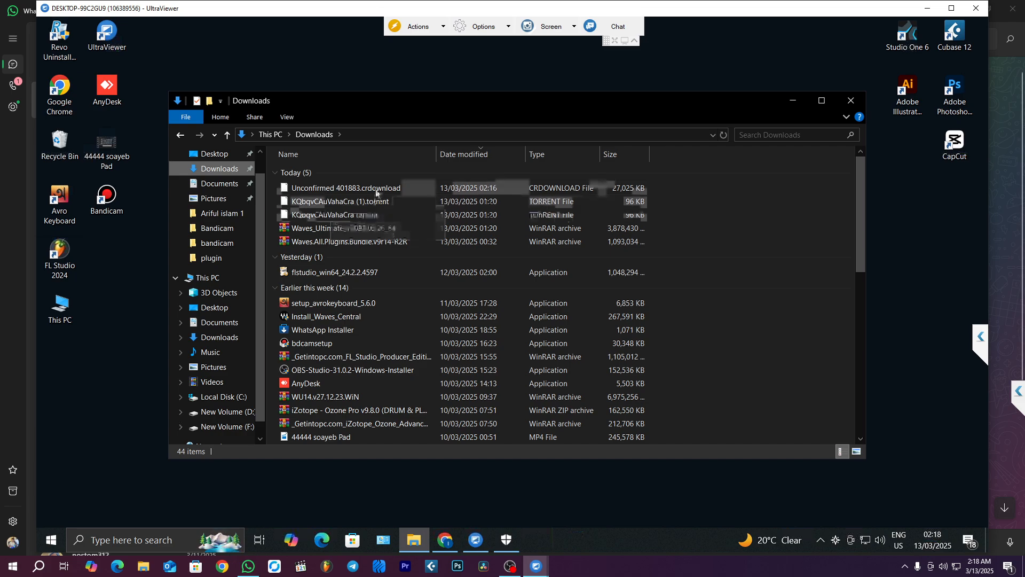
right_click(376, 189)
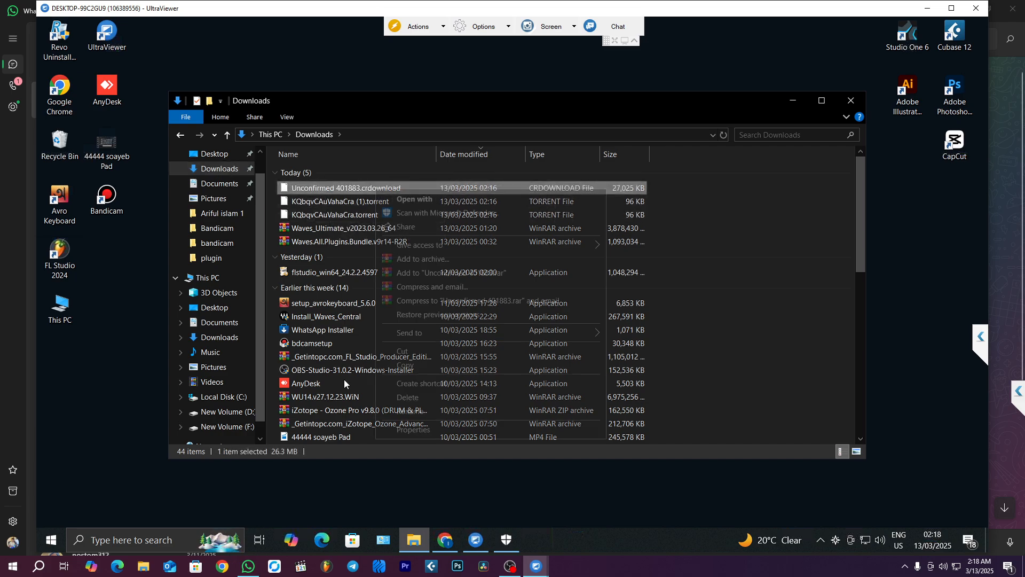
Download "µTorrent Pro v3.5.5 Build 46206 Multilingual.zip" again from the remote WhatsApp chat, keep the blocked file and minimize the browser.
click(441, 545)
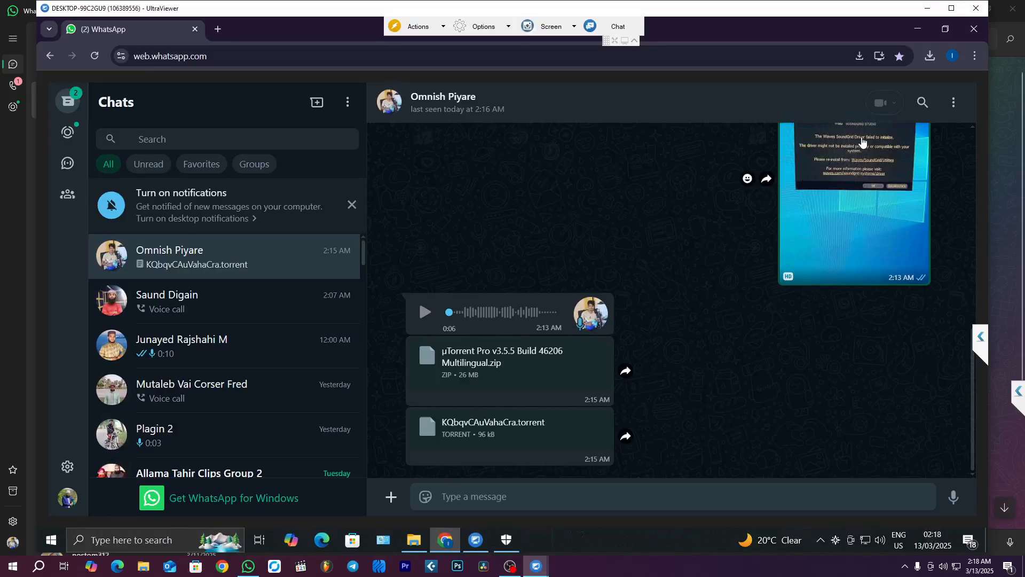
click(931, 56)
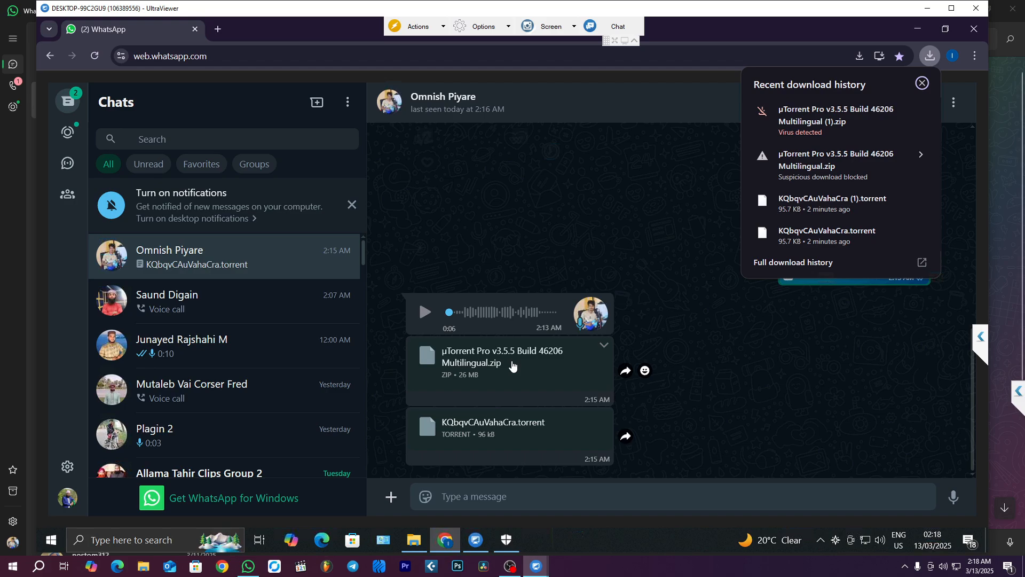
click(513, 366)
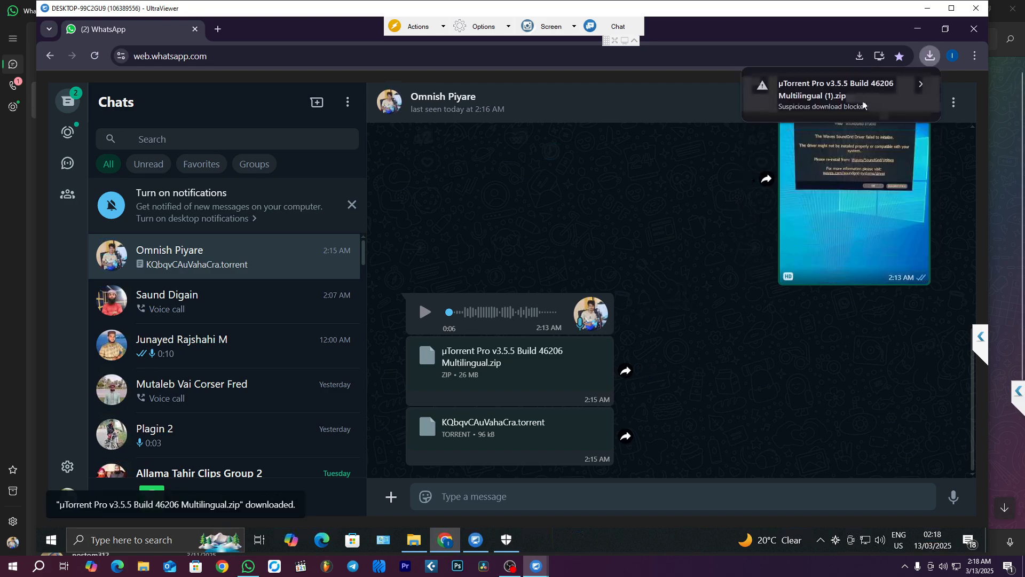
click(889, 102)
click(862, 171)
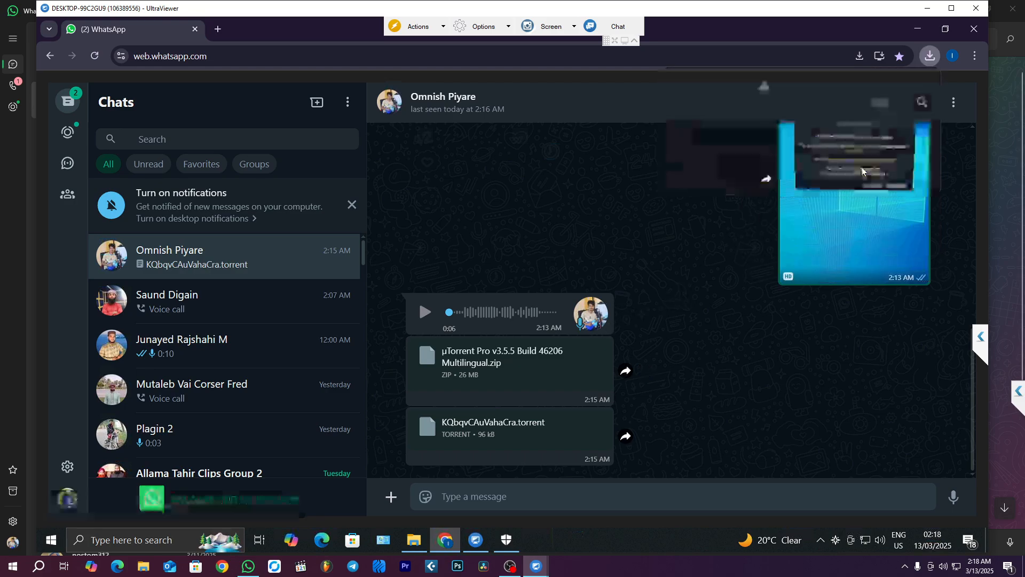
click(919, 32)
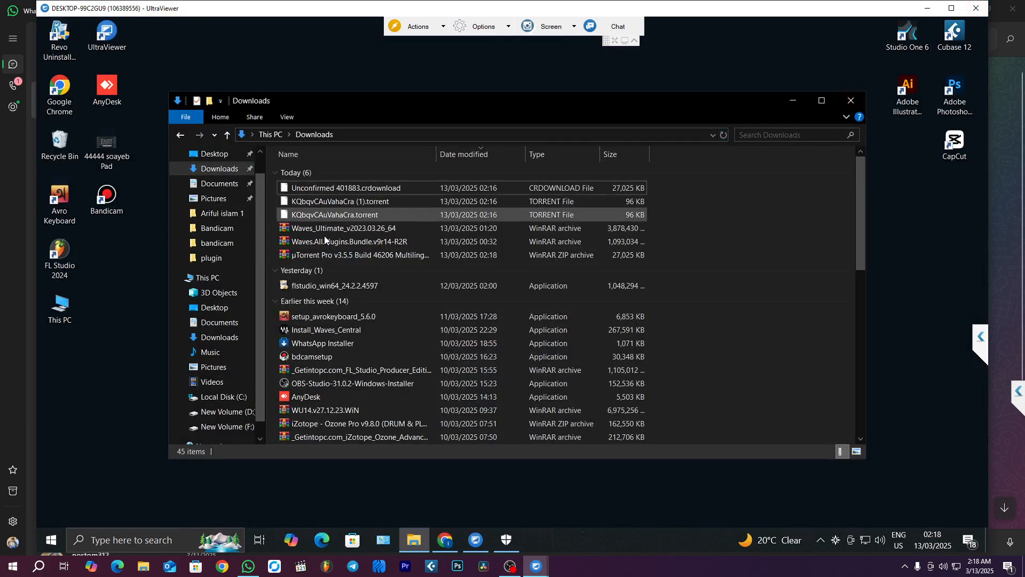
Refresh the Downloads folder and extract the µTorrent ZIP archive to the folder "µTorrent Pro v3.5.5 Build 46206 Multilingual (1)".
right_click(734, 197)
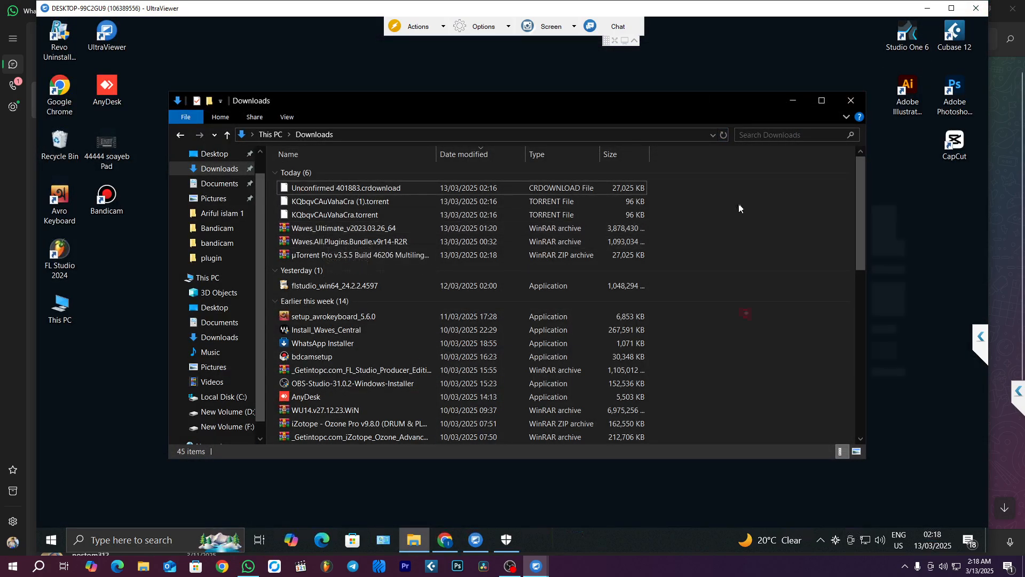
mouse_move(742, 211)
click(767, 251)
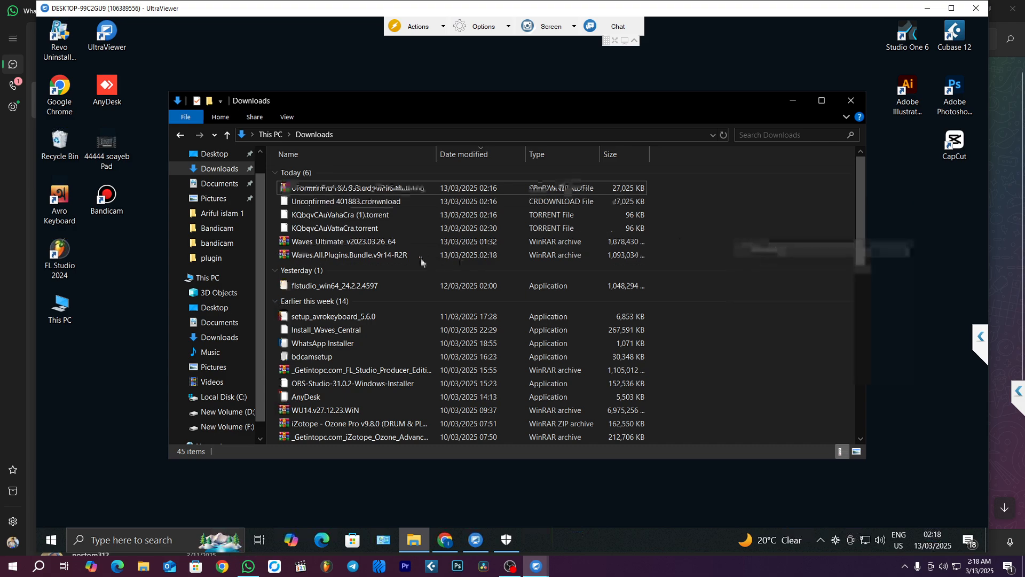
click(312, 188)
right_click(313, 189)
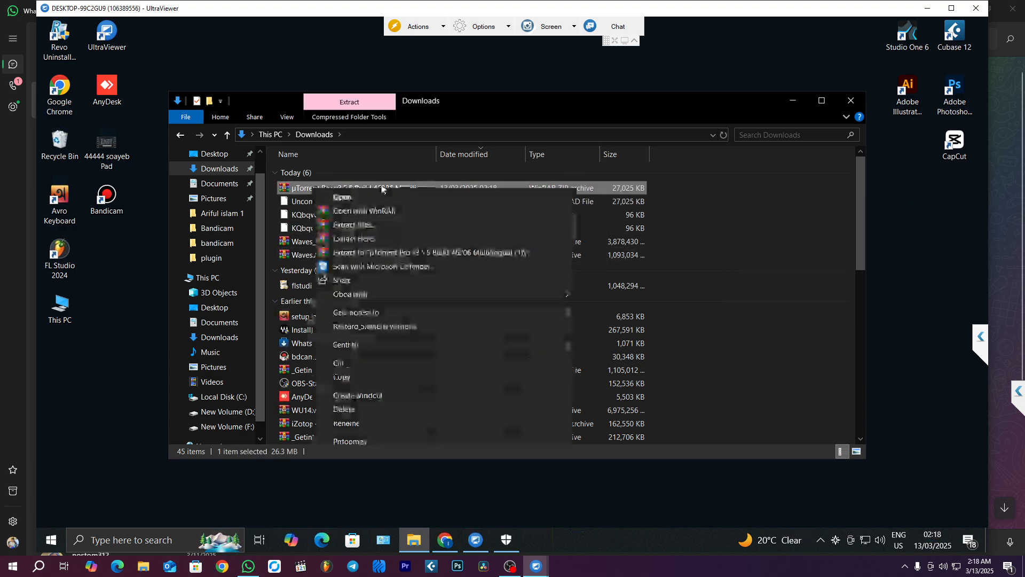
click(382, 251)
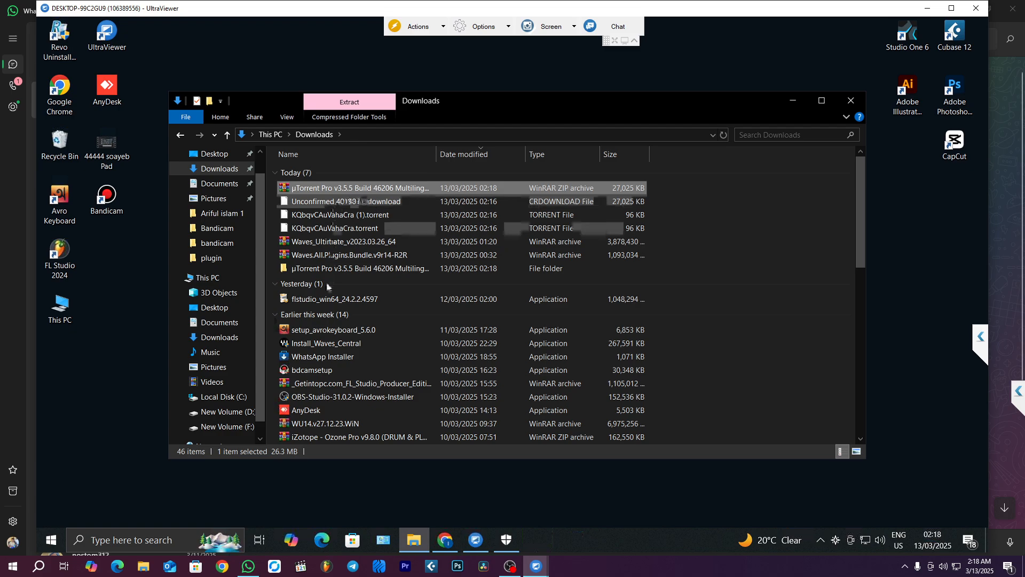
Run setup from the "µTorrent Pro v3.5.5 Build 46206 Multilingual" subfolder of the extracted archive and allow it to make changes.
double_click(313, 266)
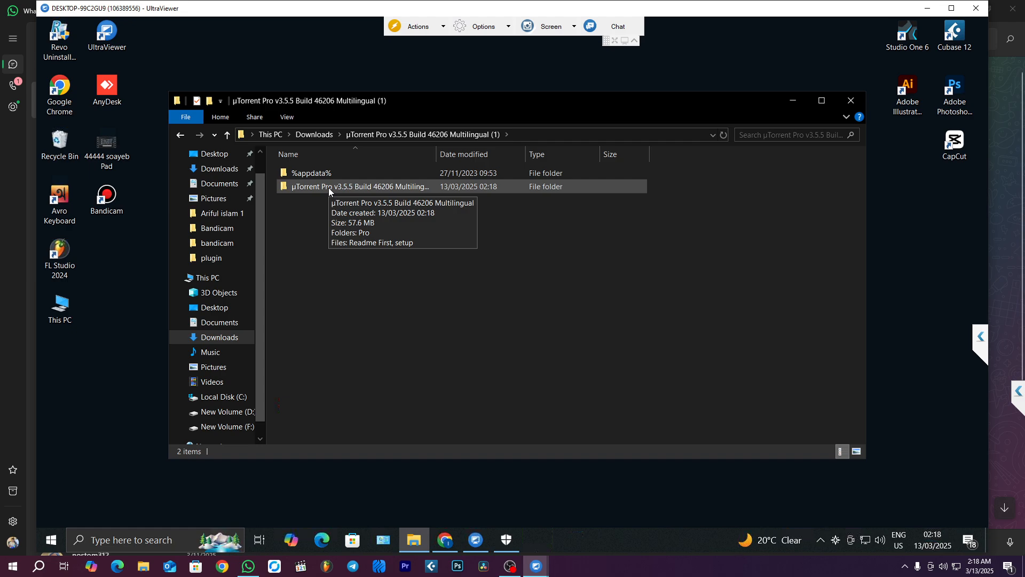
double_click(328, 187)
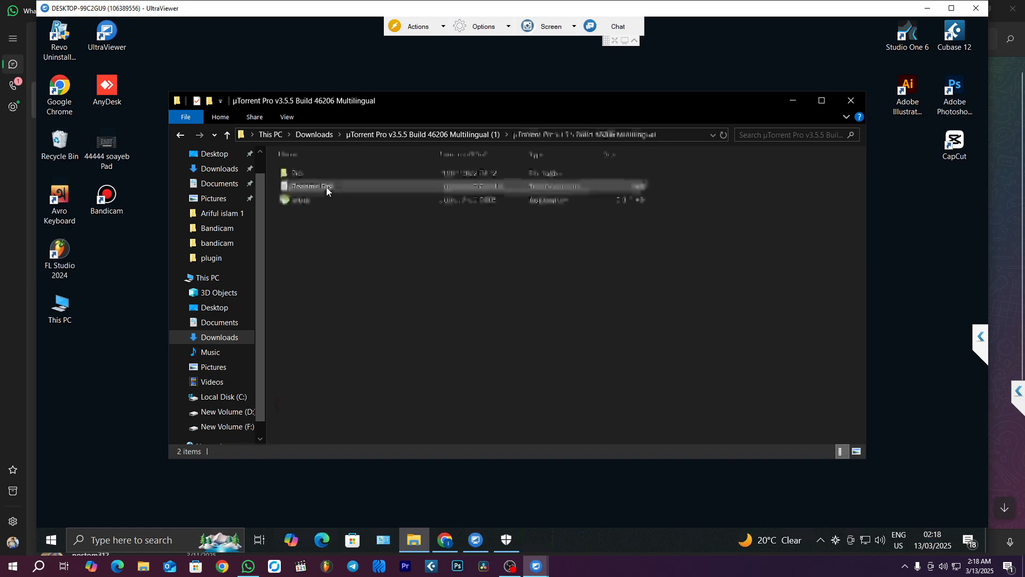
double_click(305, 201)
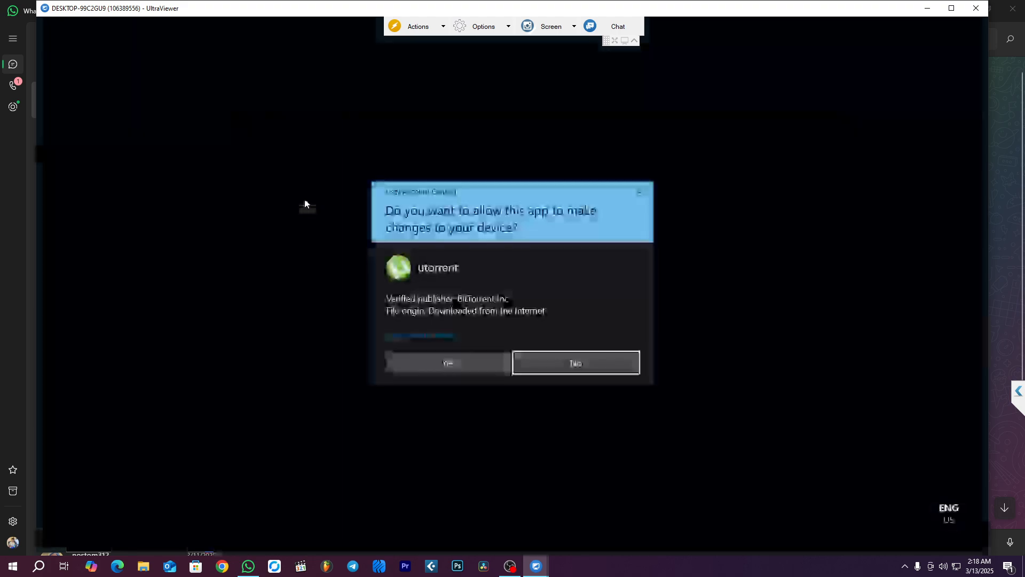
click(457, 361)
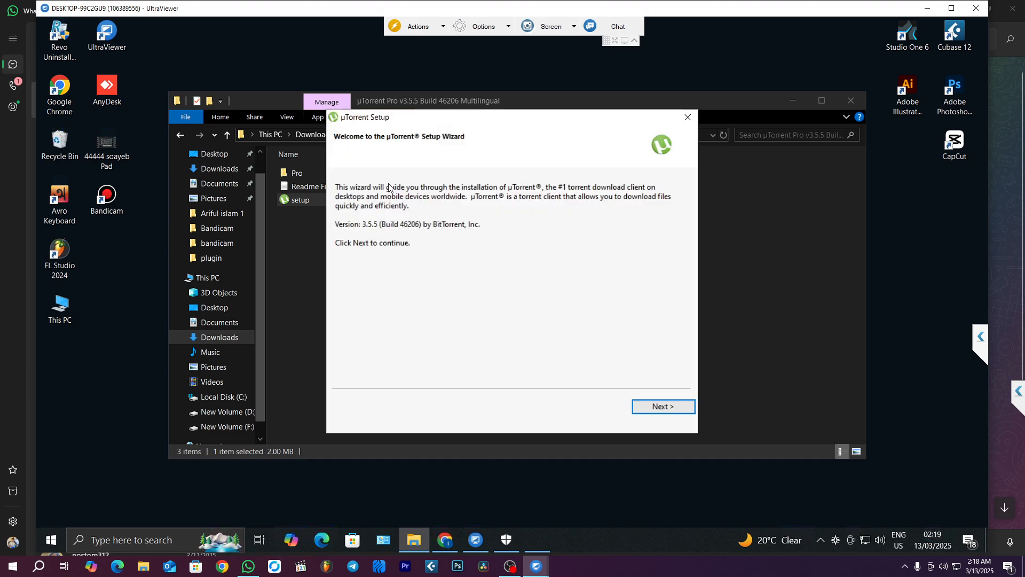
Install µTorrent, accepting the license agreement and keeping the preselected firewall exception and Windows startup options.
click(662, 407)
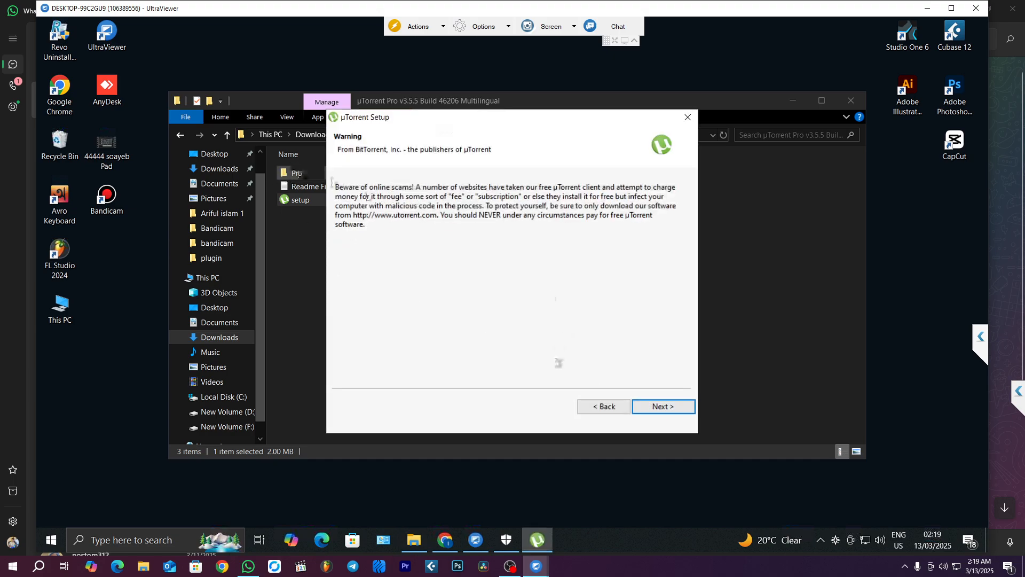
click(669, 406)
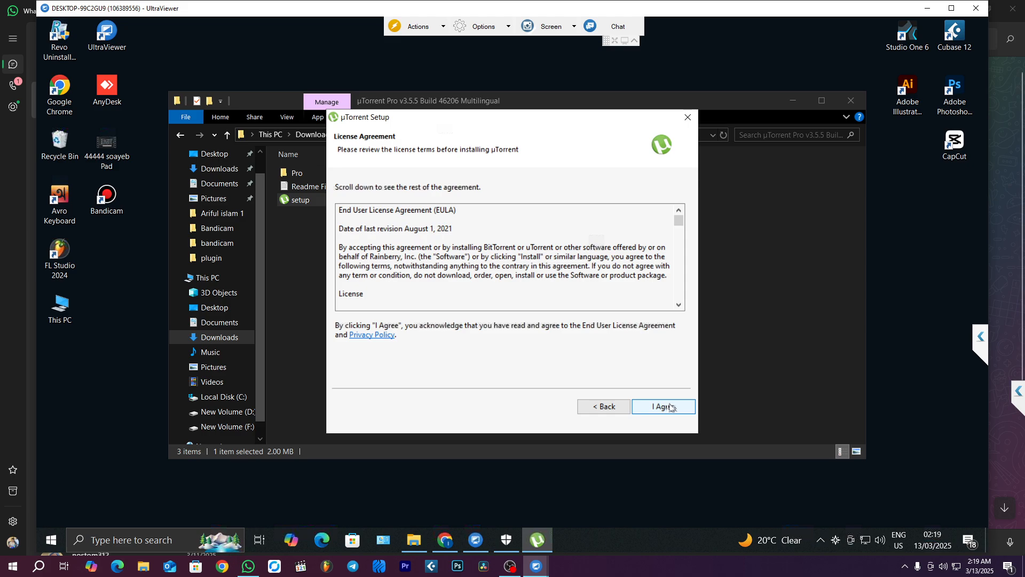
click(671, 407)
click(673, 406)
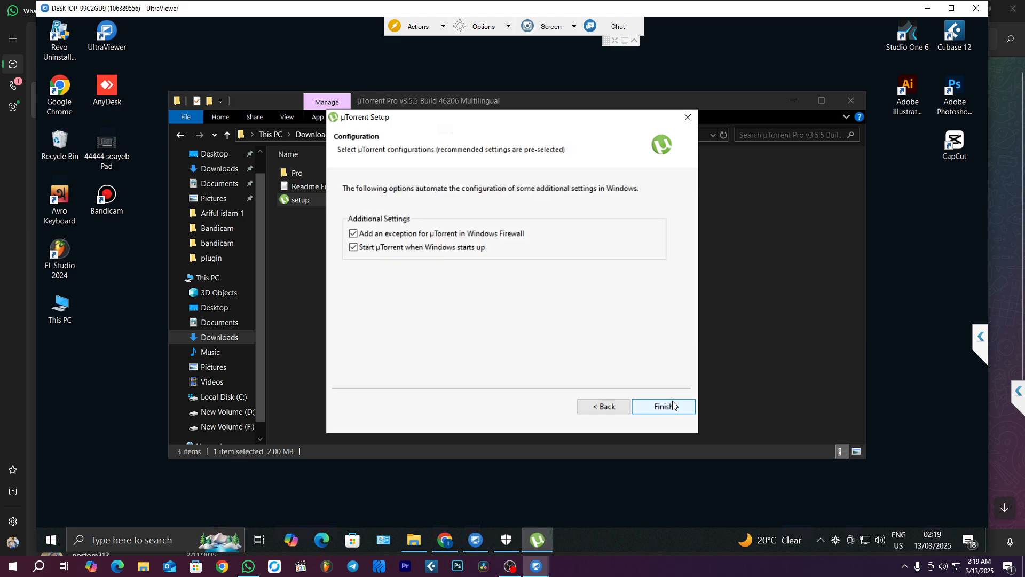
click(668, 407)
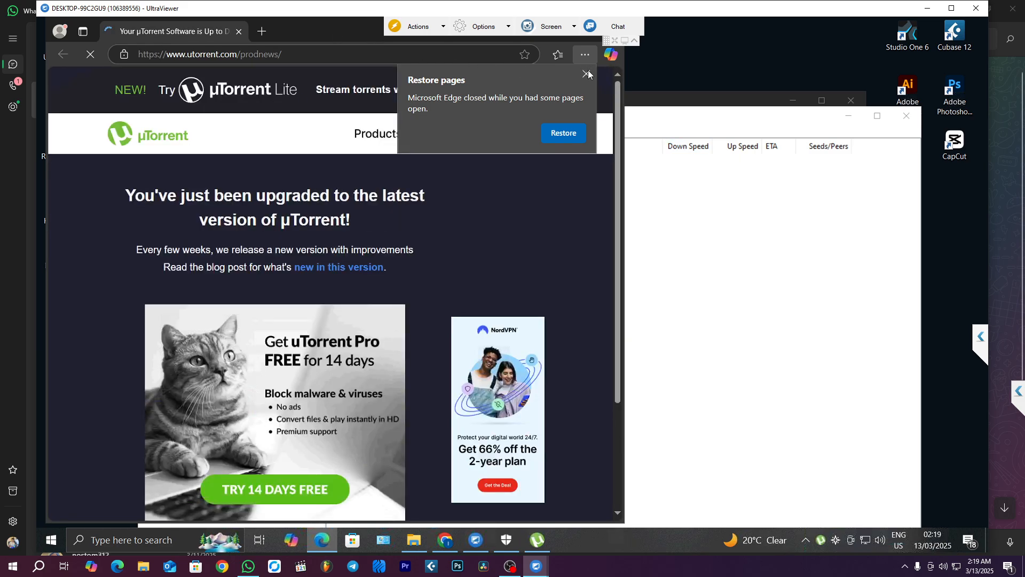
Dismiss the Restore pages prompt and close the Edge window showing the µTorrent news page.
click(586, 74)
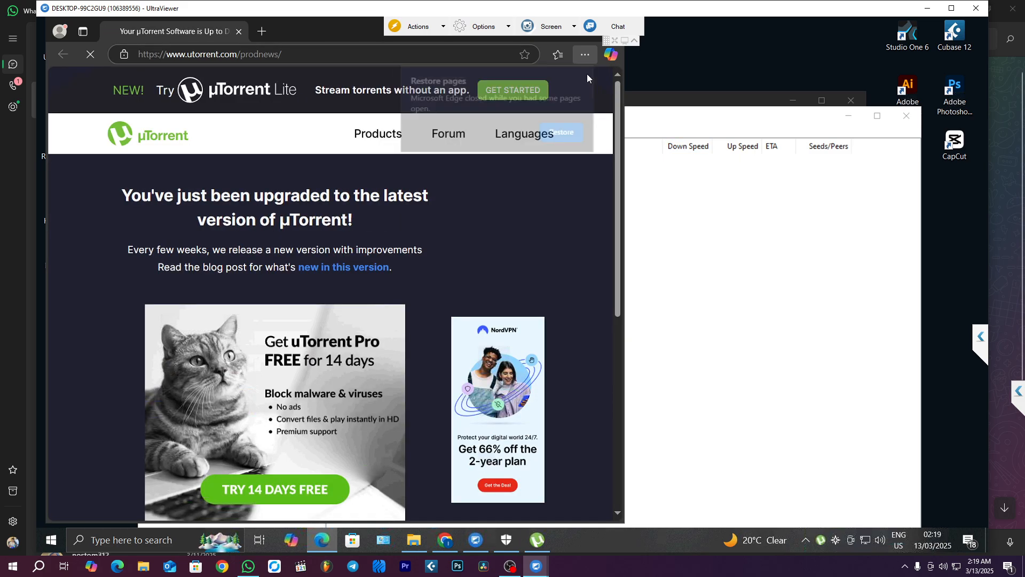
click(595, 40)
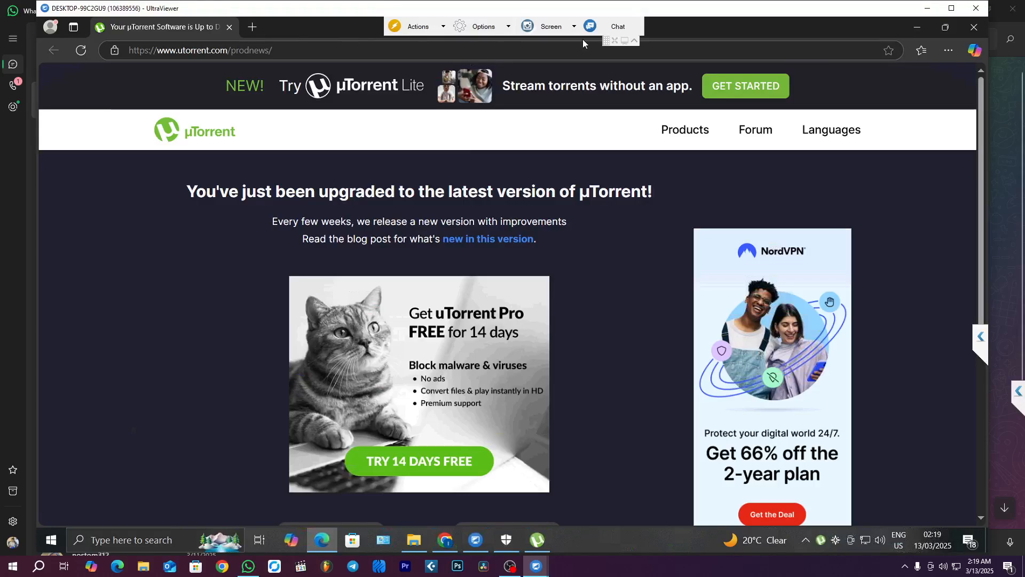
click(974, 27)
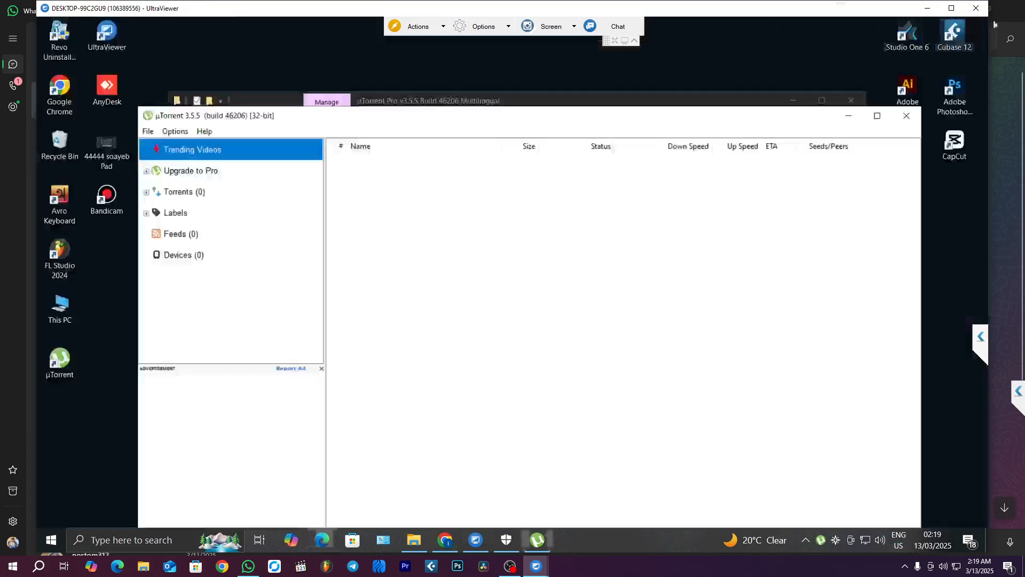
Examine the Upgrade to Pro, Torrents, Labels and Feeds sections of µTorrent.
click(188, 173)
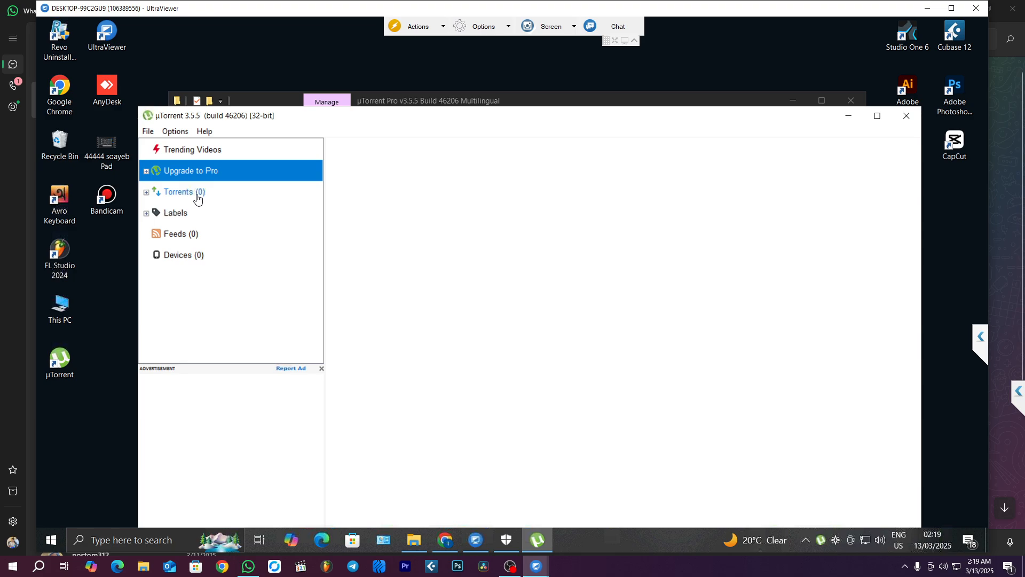
click(197, 197)
click(187, 216)
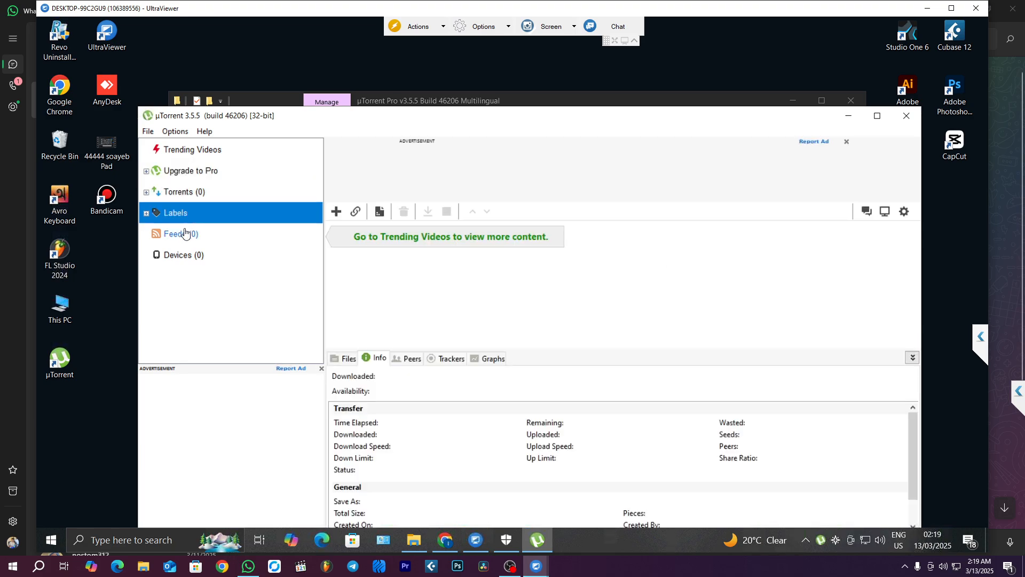
click(182, 235)
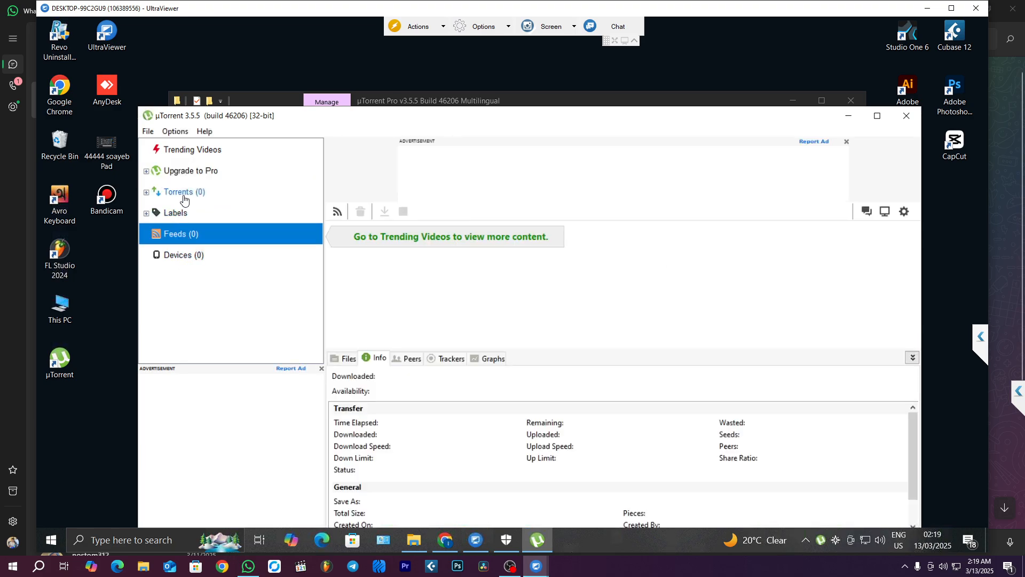
click(184, 198)
click(183, 214)
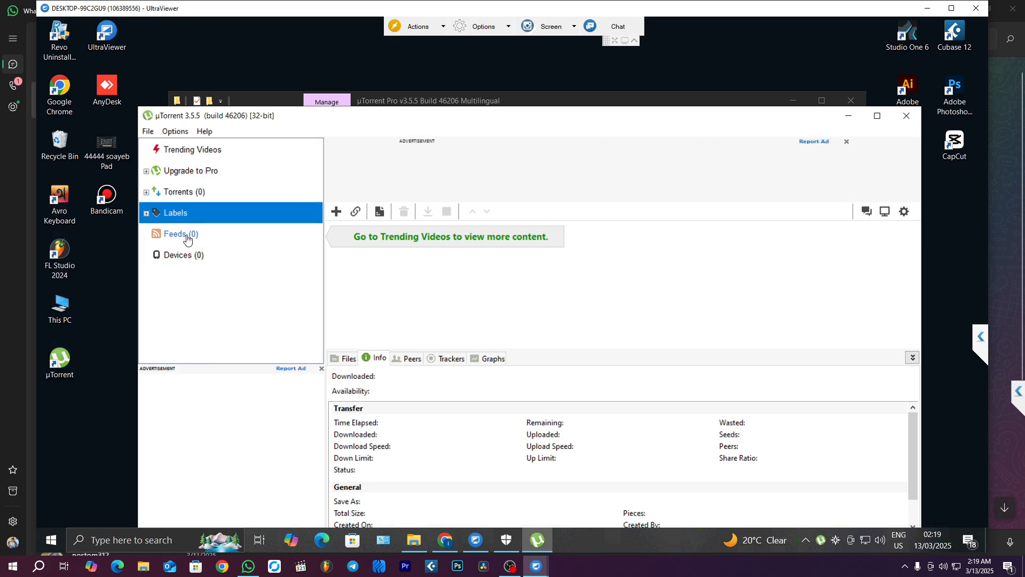
click(187, 237)
click(199, 193)
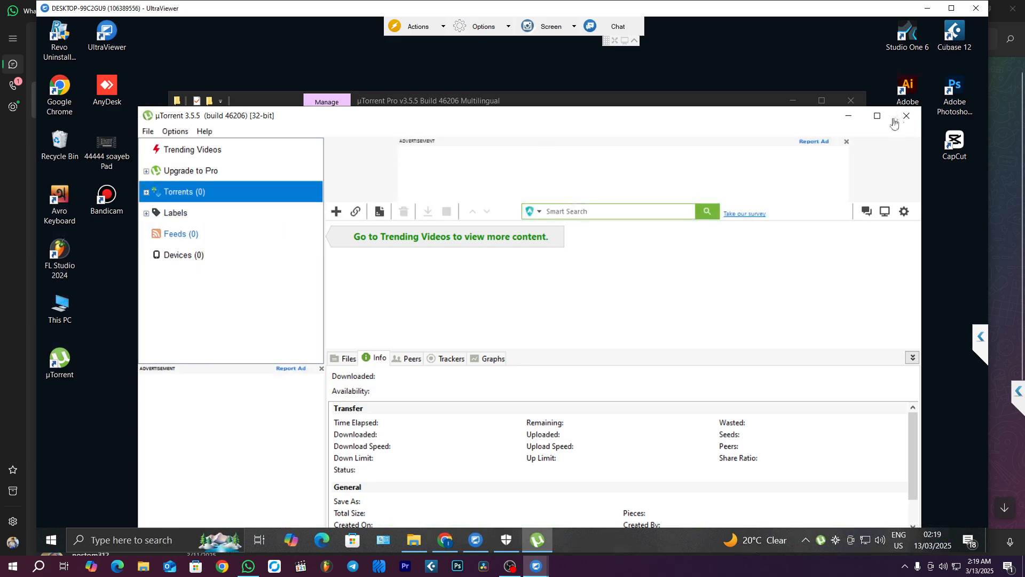
Close the µTorrent window, dismiss the error dialog and close the setup files folder.
click(914, 112)
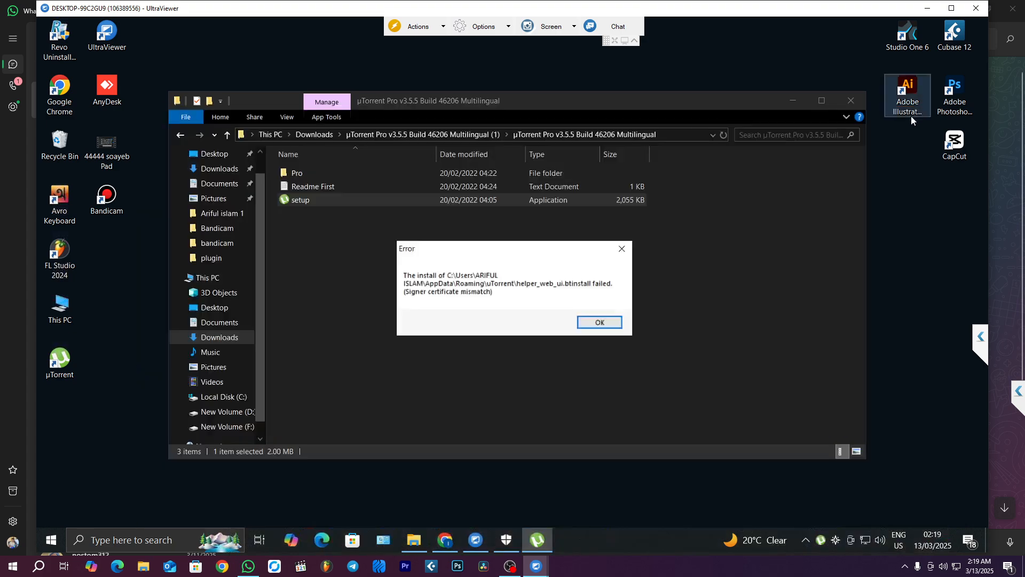
click(619, 246)
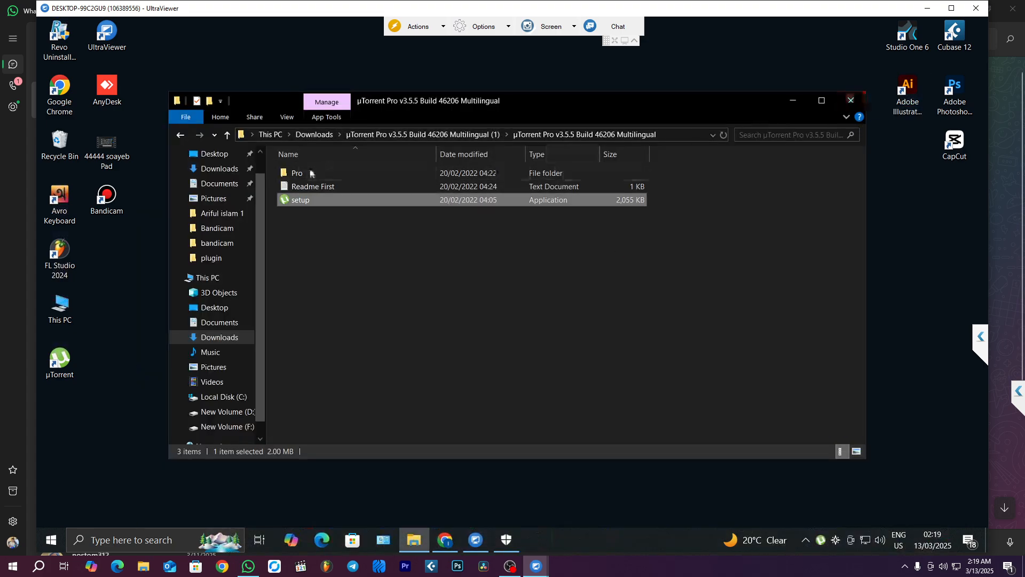
click(854, 102)
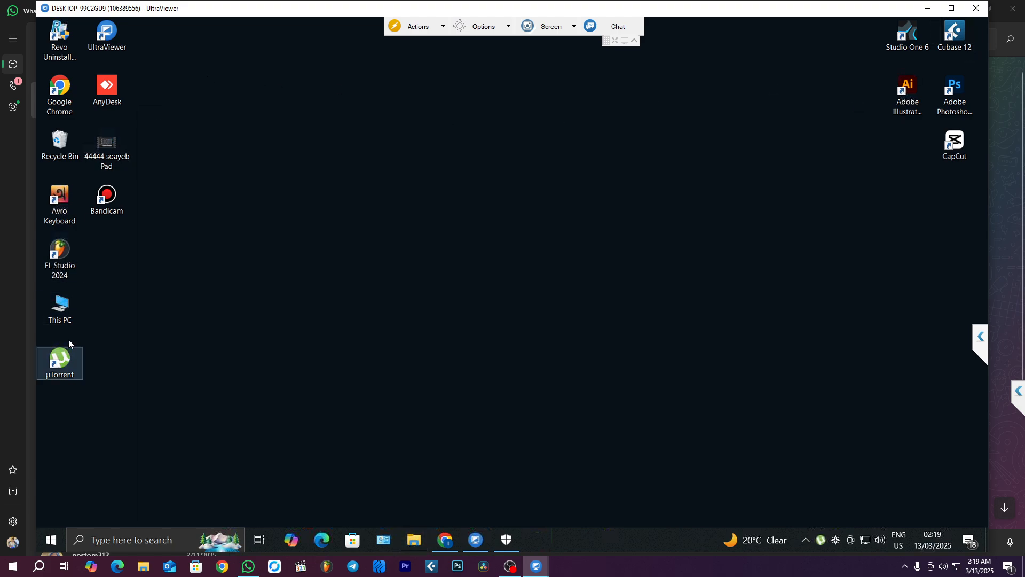
View the contents of New Volume (D:) through This PC and close the window.
double_click(68, 307)
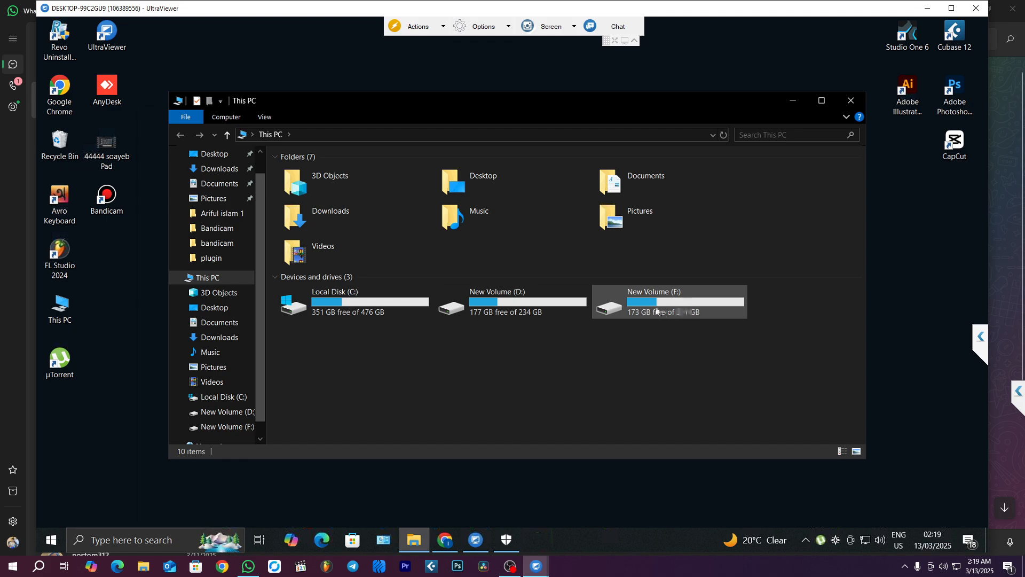
double_click(528, 308)
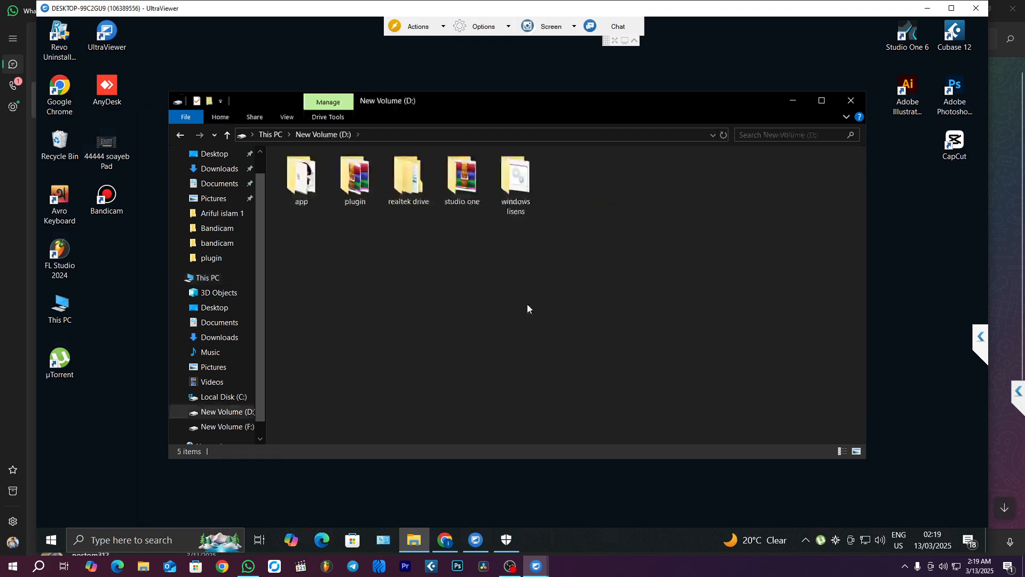
click(852, 101)
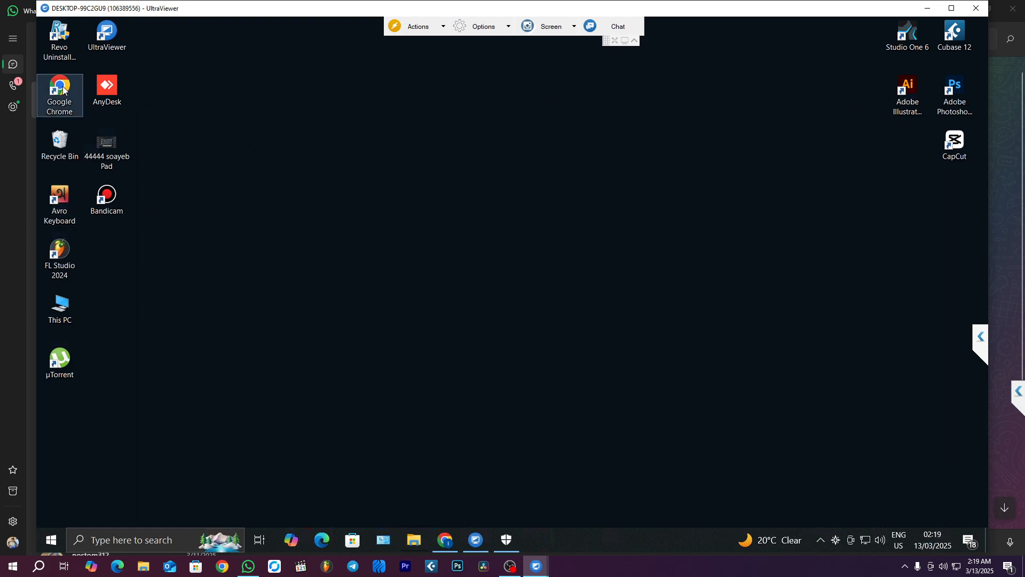
Open the torrent file KQbqvCAuVahaCra (1) from the Downloads folder in µTorrent.
double_click(69, 301)
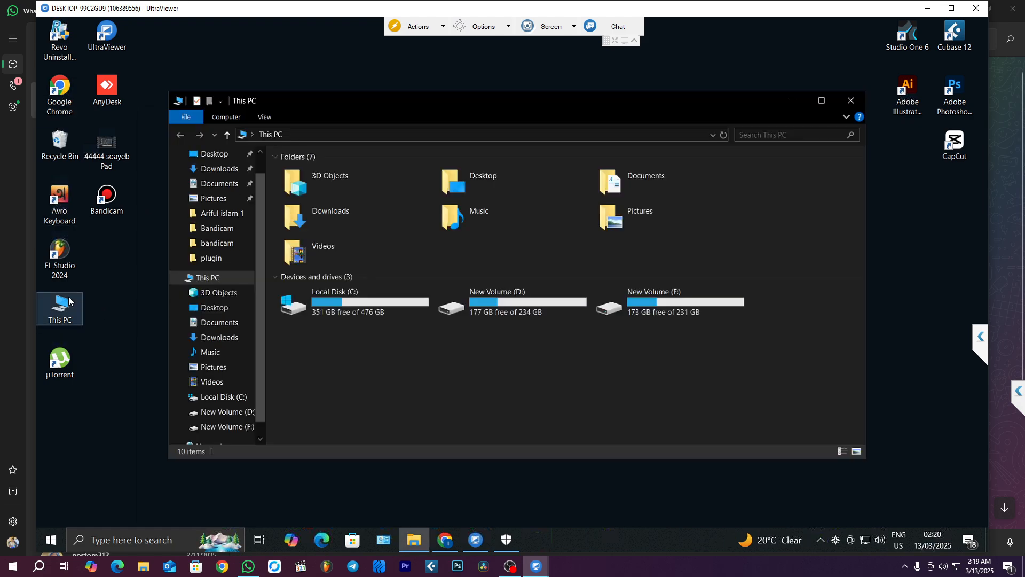
click(231, 170)
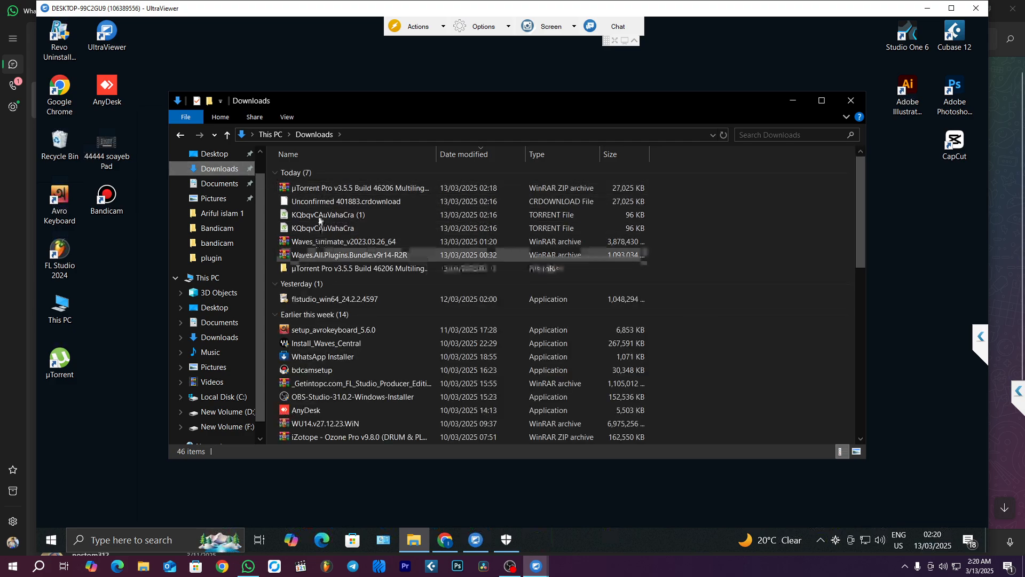
click(315, 218)
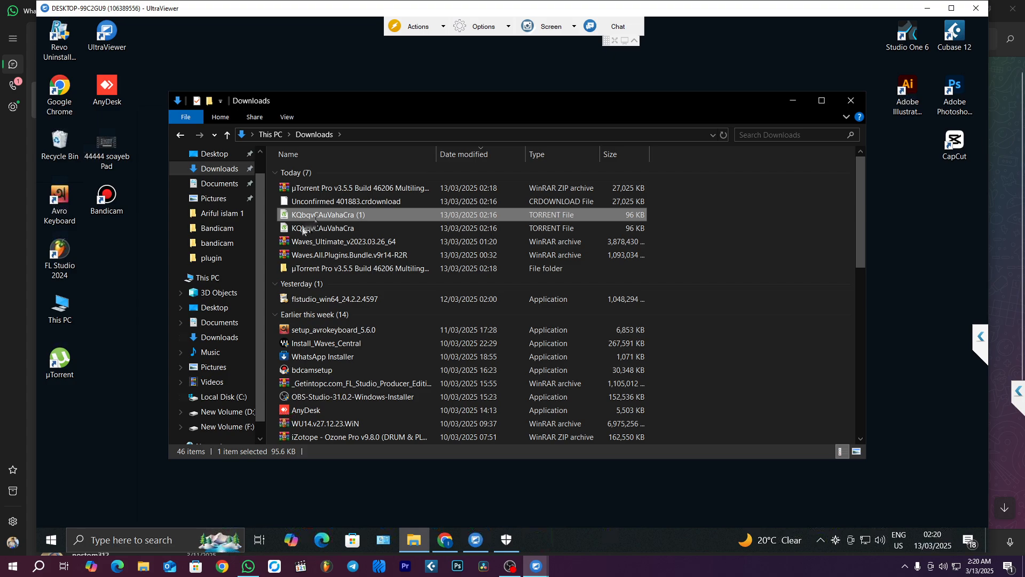
click(308, 224)
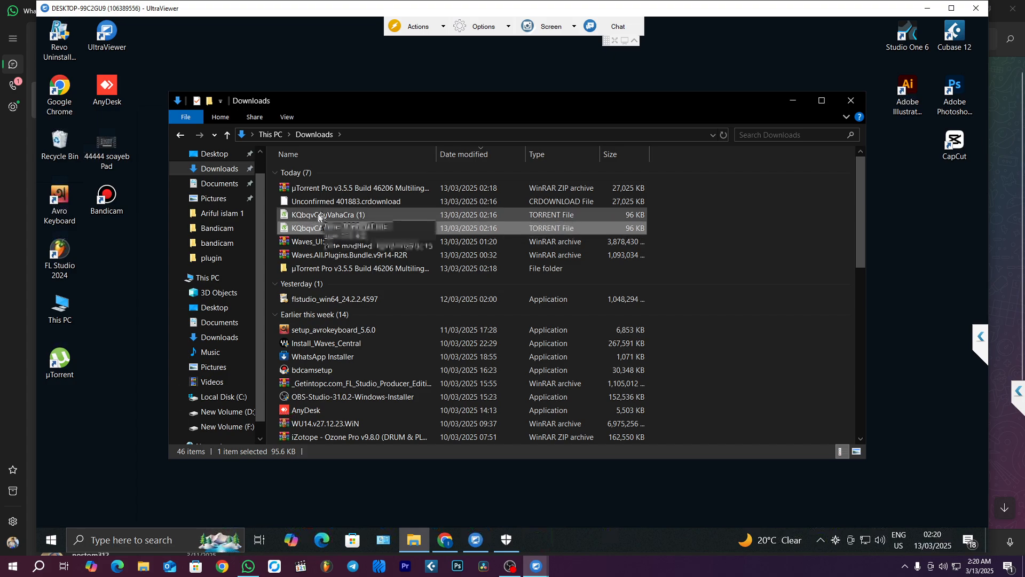
click(320, 215)
double_click(319, 215)
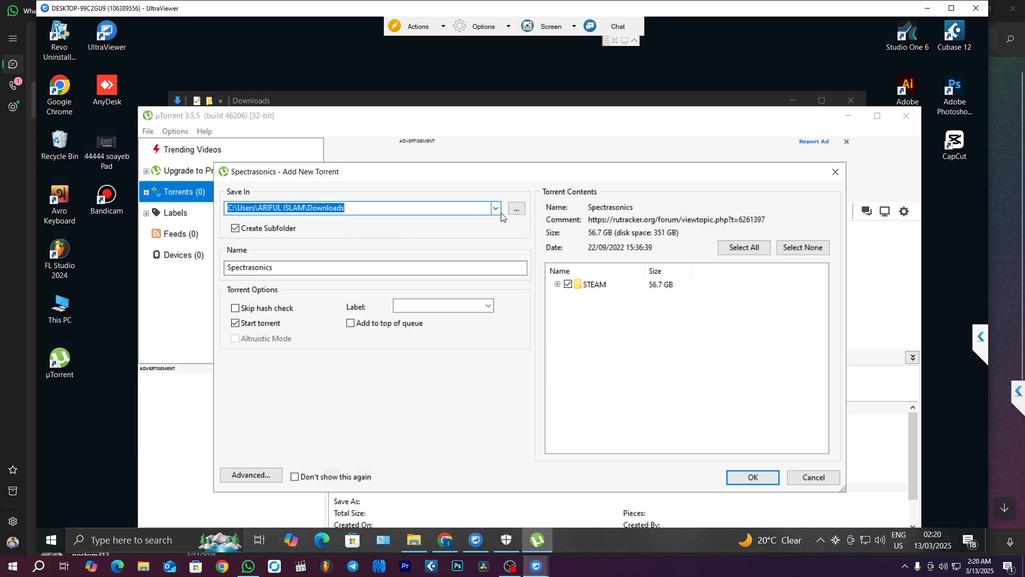
Browse for a save location for the Spectrasonics torrent, checking the contents of New Volume (D:) and New Volume (F:).
click(352, 209)
drag(301, 210, 220, 211)
click(387, 206)
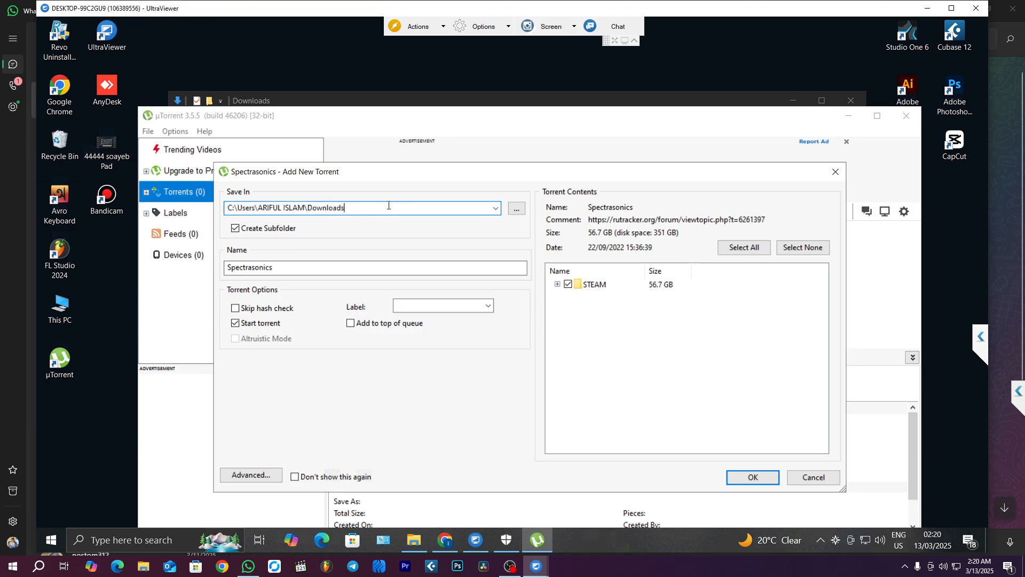
click(516, 209)
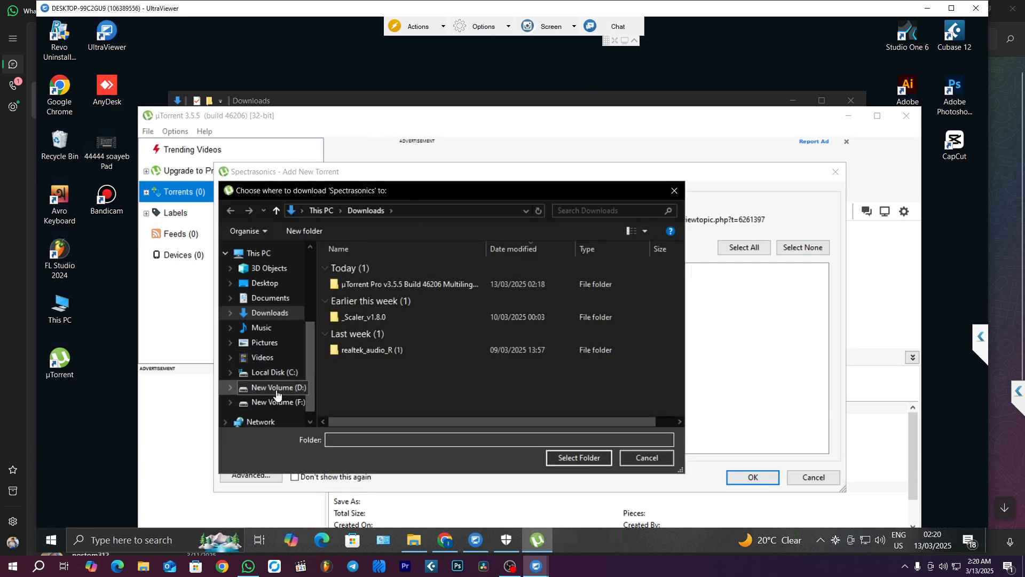
click(276, 395)
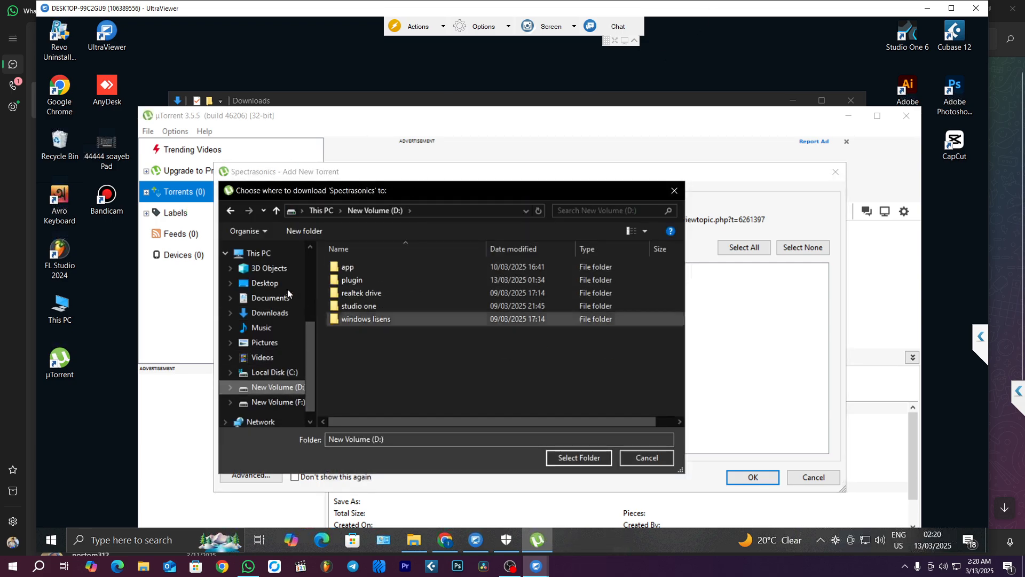
click(259, 254)
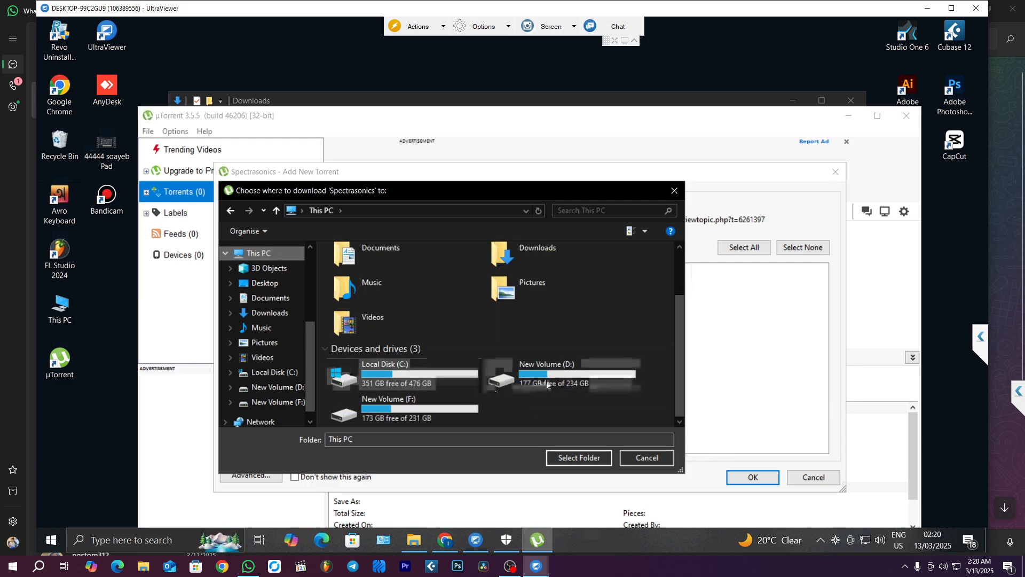
click(418, 412)
double_click(419, 412)
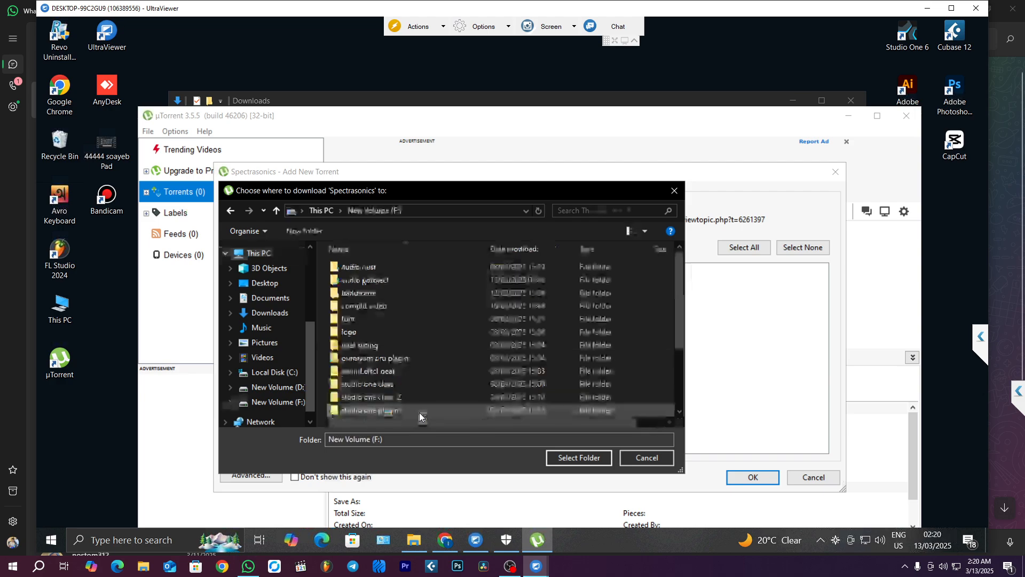
scroll(428, 347, down, 2)
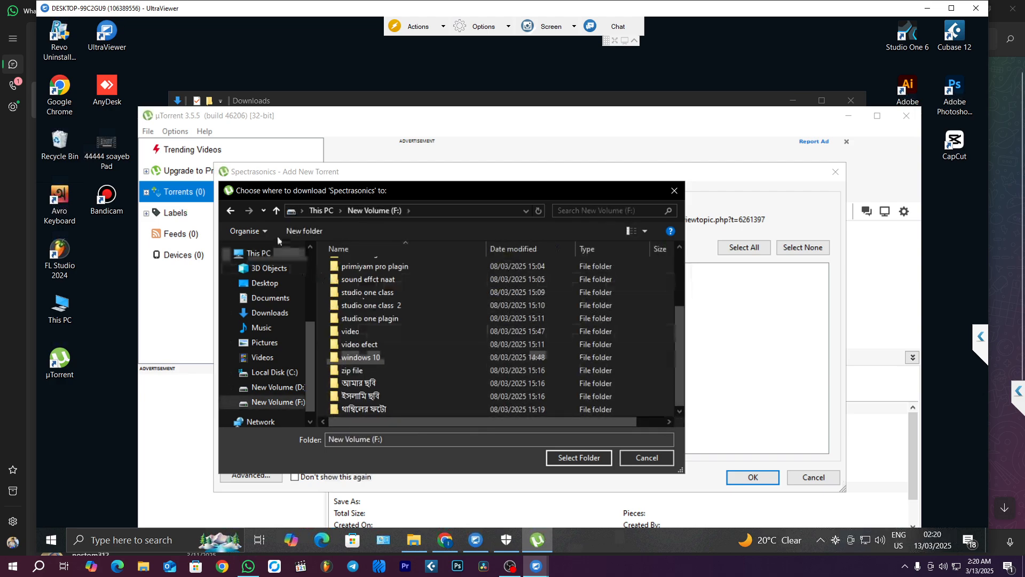
click(233, 210)
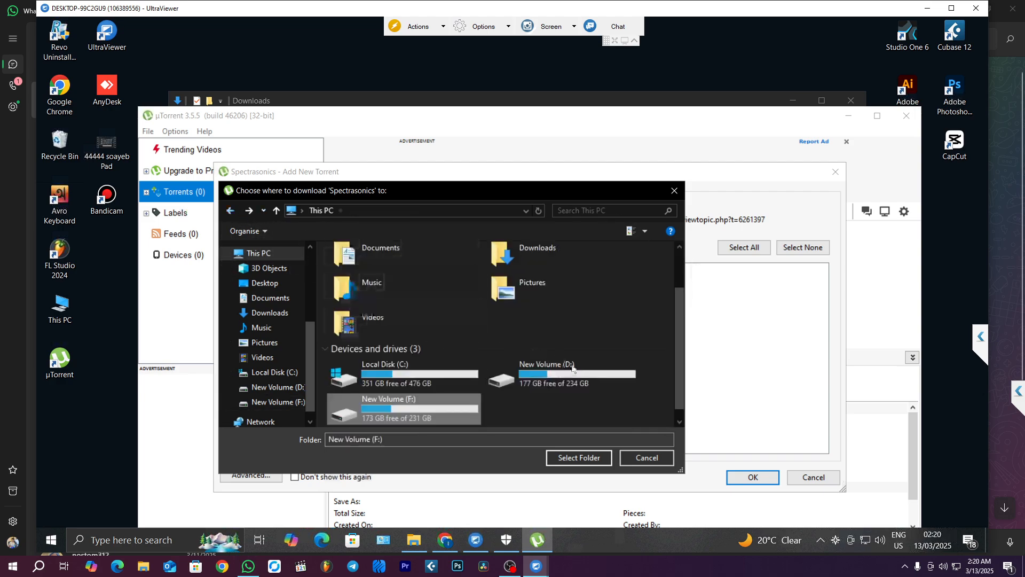
Set the torrent's save location to New Volume (D:) and start the Spectrasonics download.
double_click(571, 373)
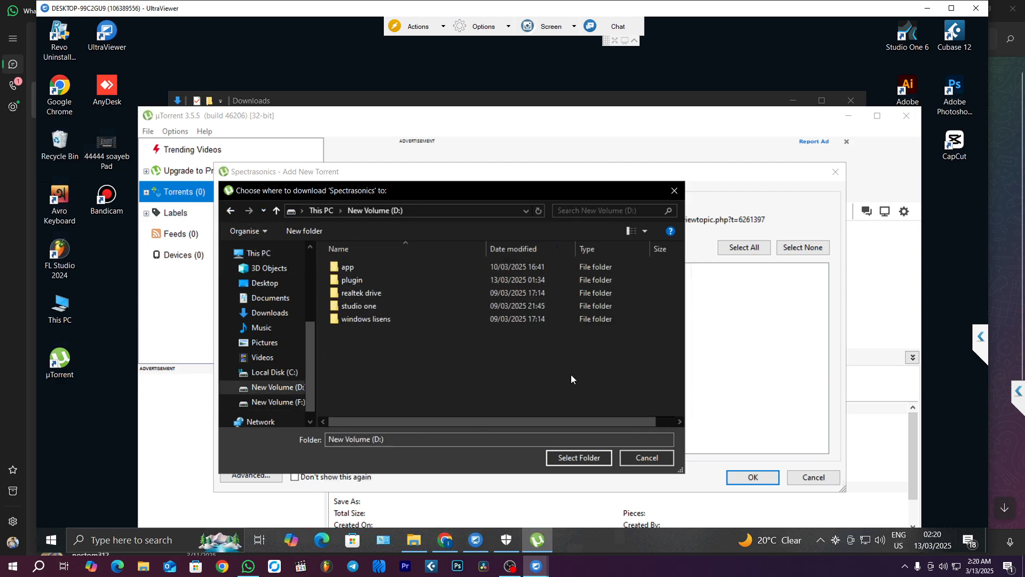
right_click(368, 346)
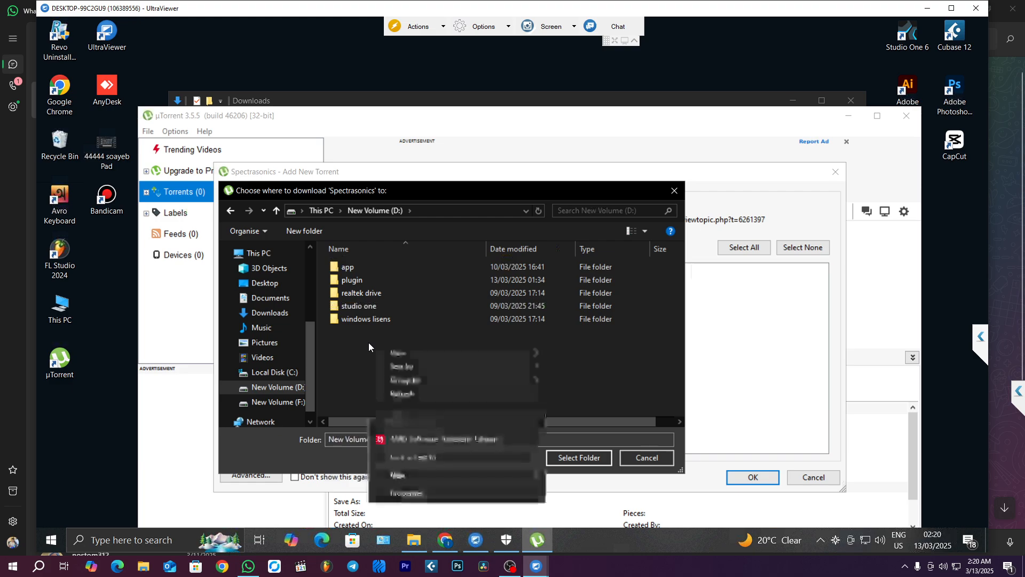
click(384, 400)
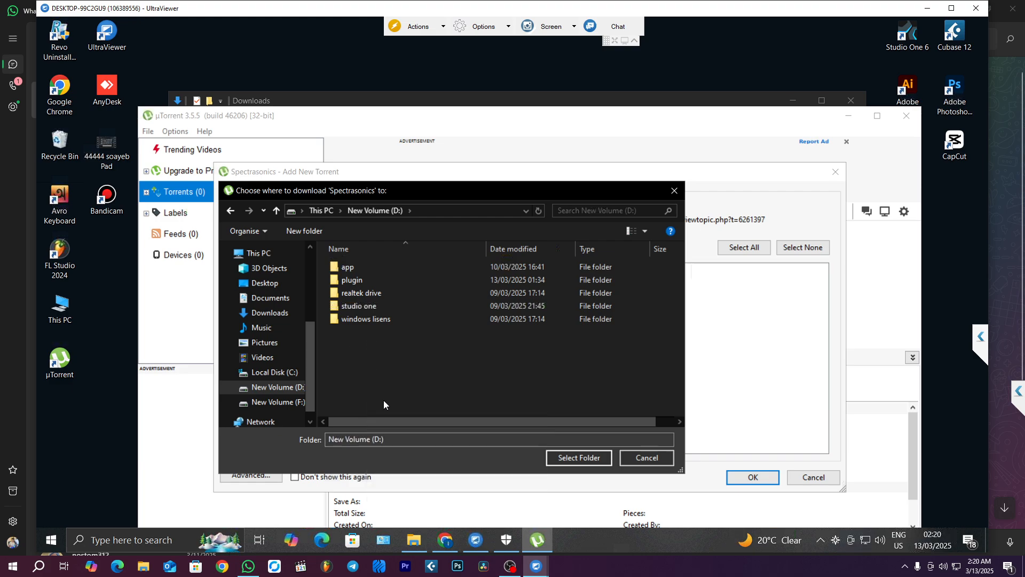
click(589, 460)
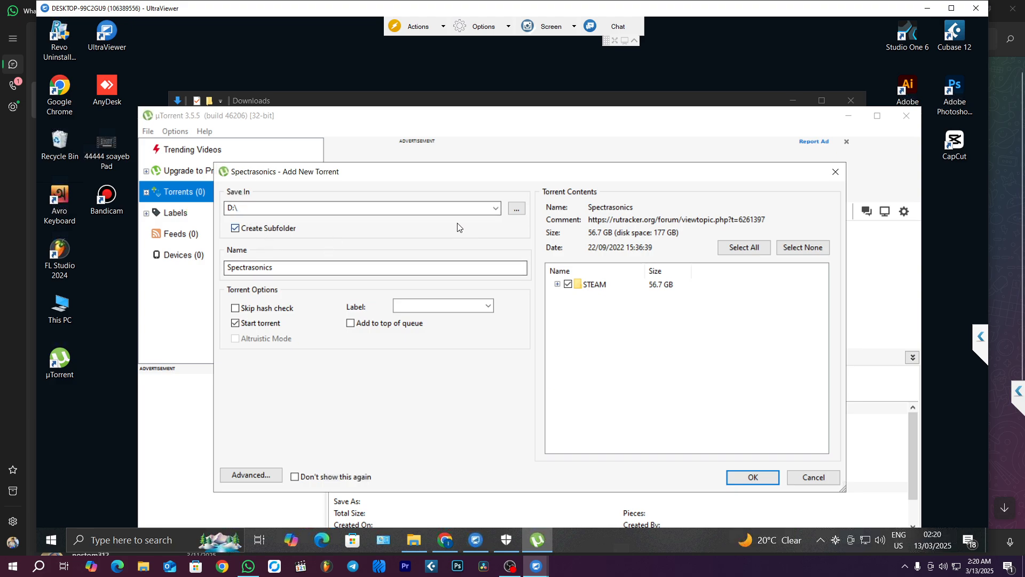
click(769, 479)
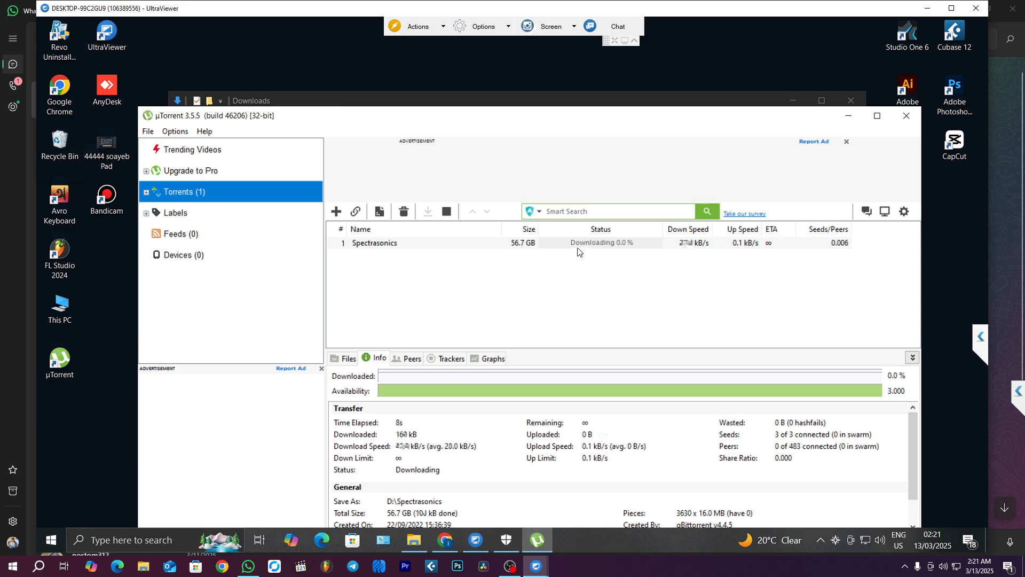
Clear the µTorrent and Downloads windows from the desktop and copy the path of µTorrent's installation folder from its shortcut's file location.
click(850, 117)
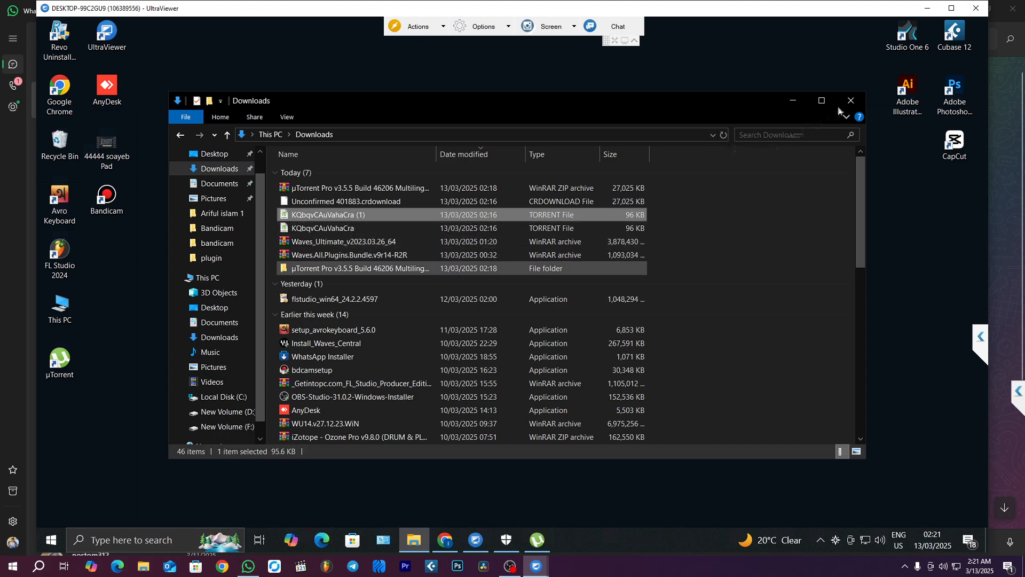
click(853, 98)
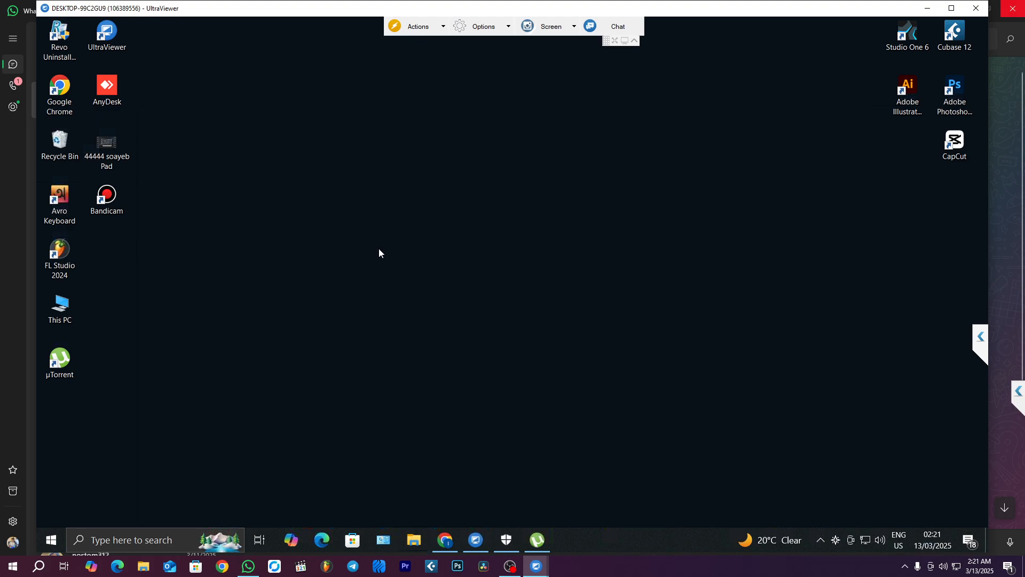
right_click(61, 361)
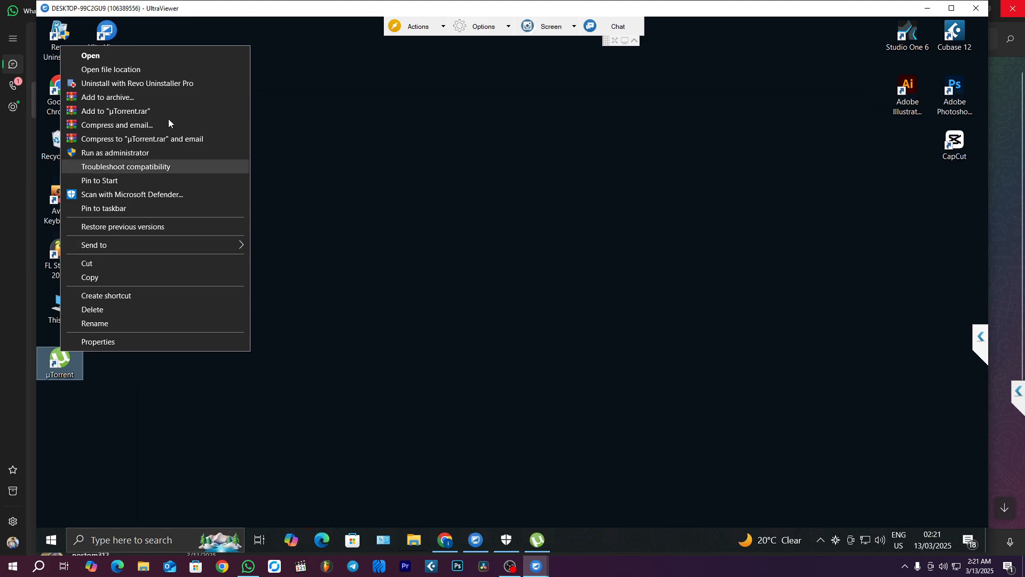
click(116, 70)
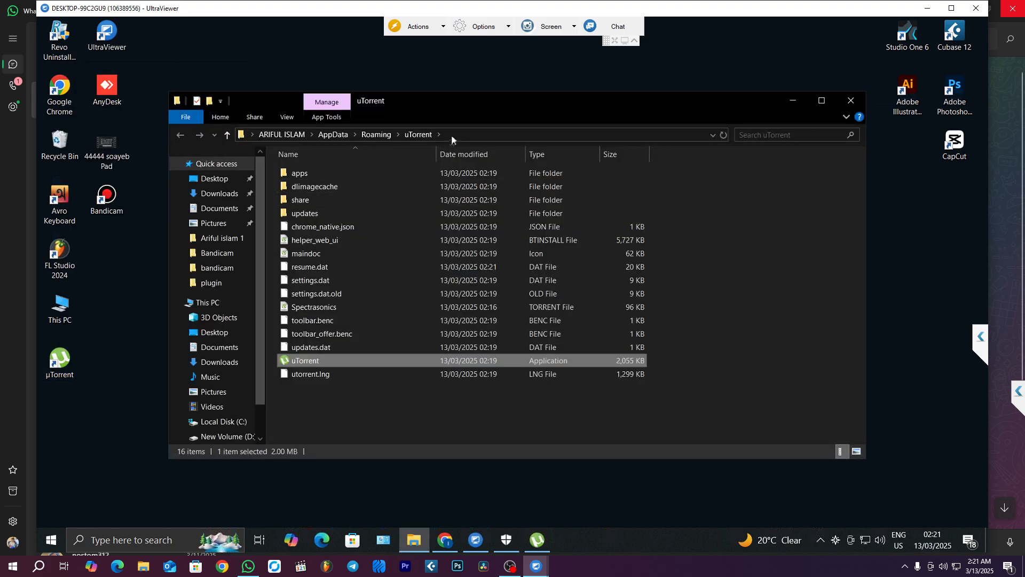
click(452, 139)
right_click(406, 134)
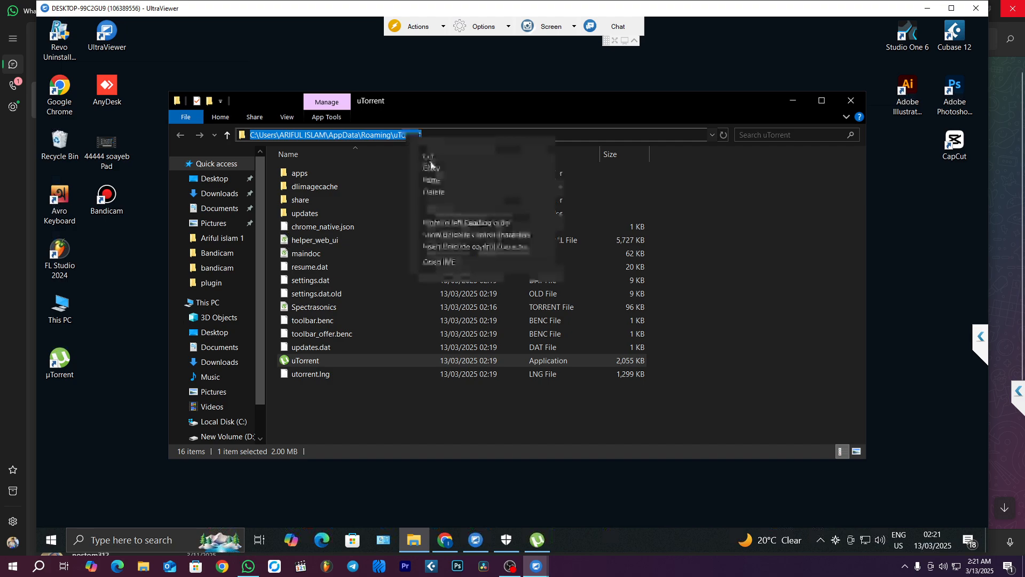
click(432, 168)
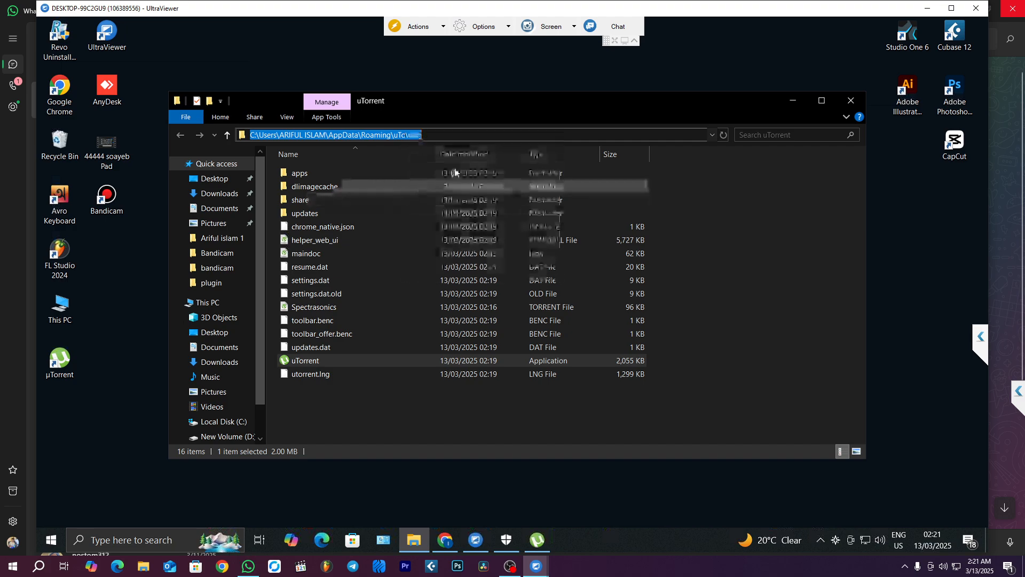
click(793, 102)
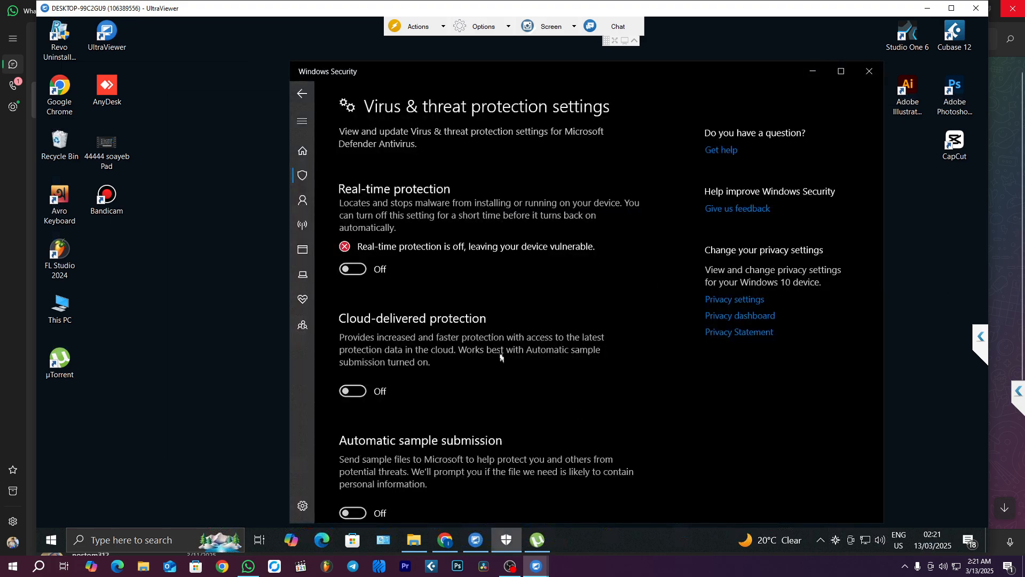
Add the copied AppData\Roaming\uTorrent path as a folder exclusion in Microsoft Defender and close Windows Security.
scroll(502, 354, down, 8)
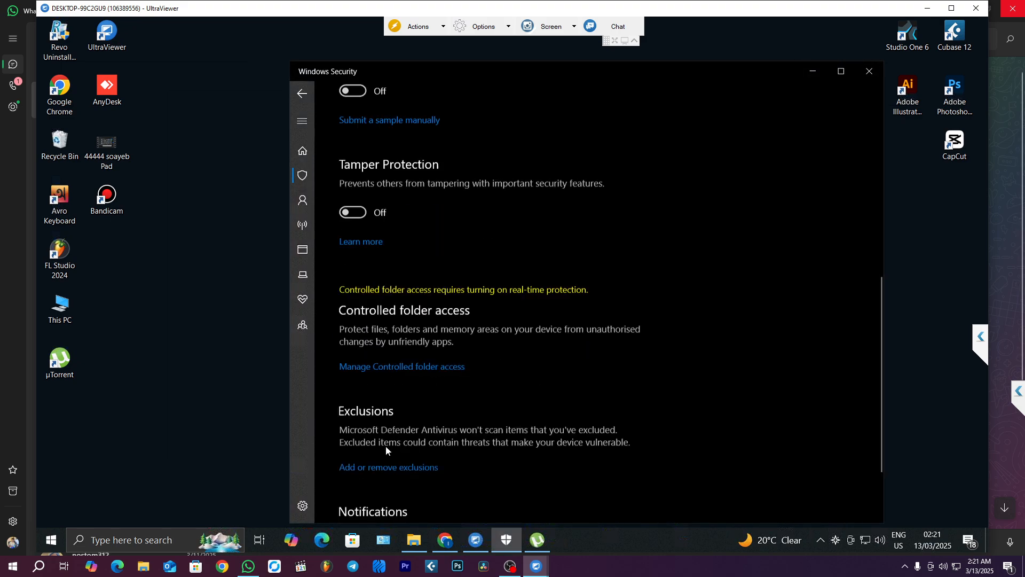
scroll(342, 431, down, 1)
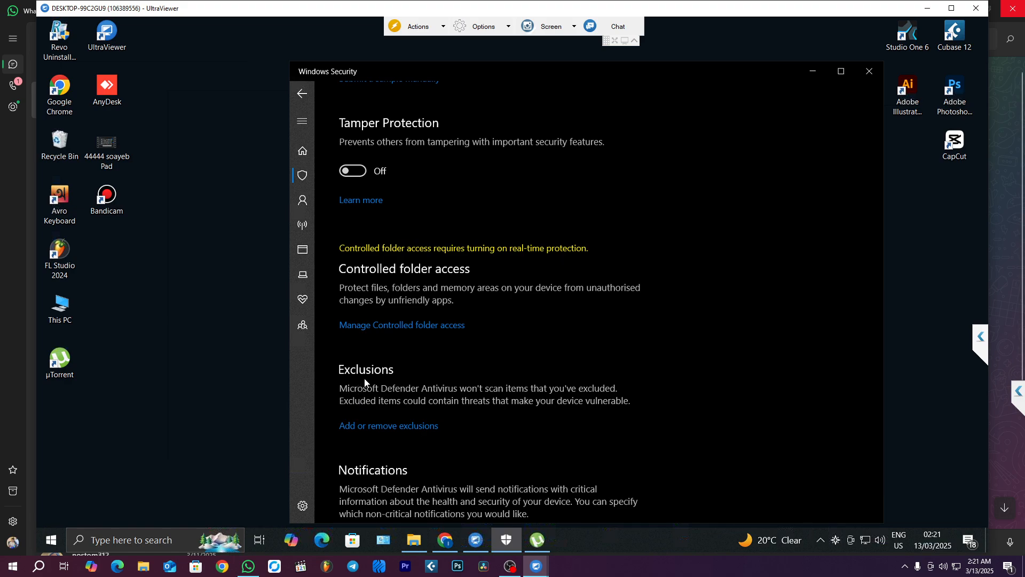
click(375, 426)
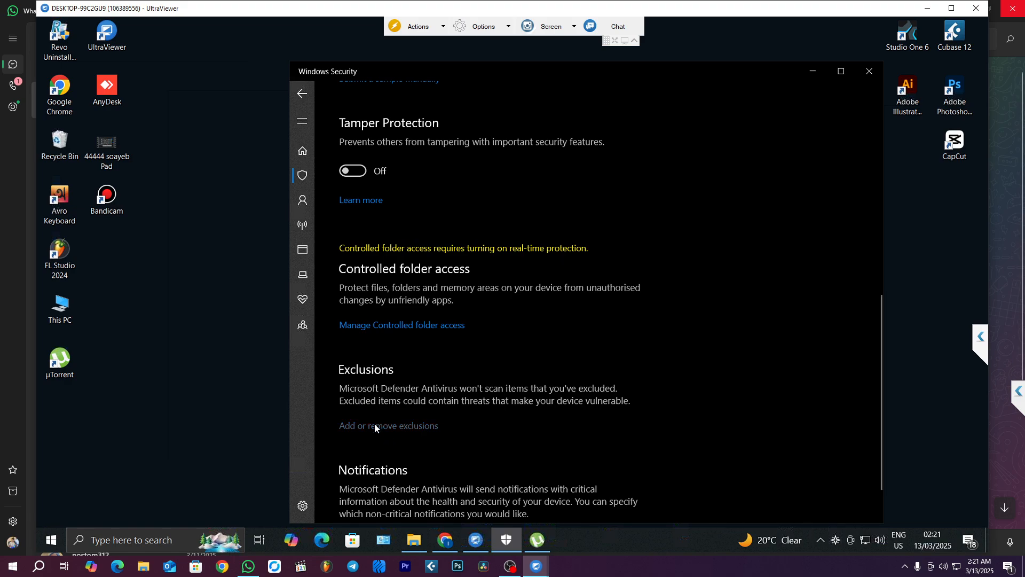
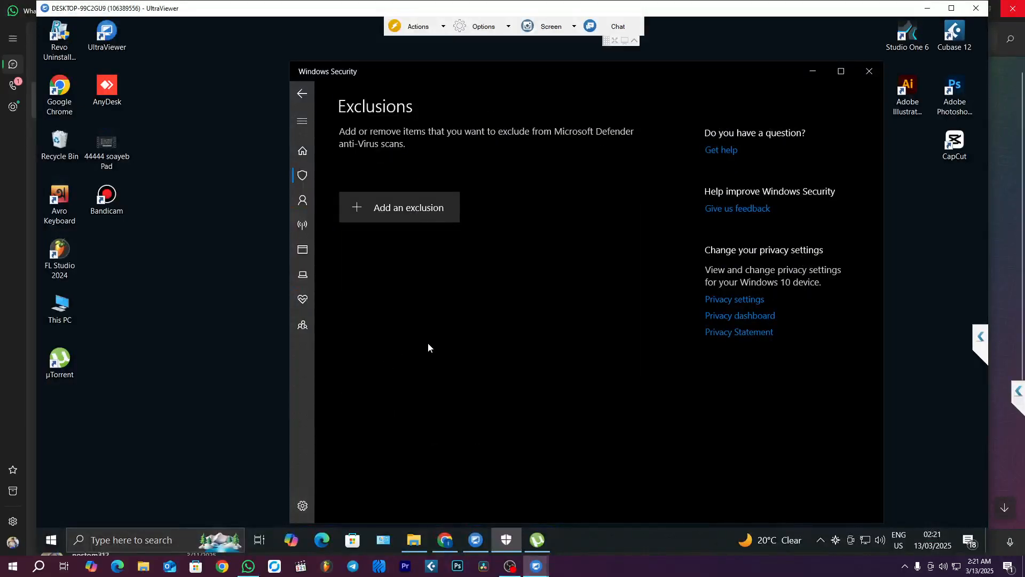
click(391, 213)
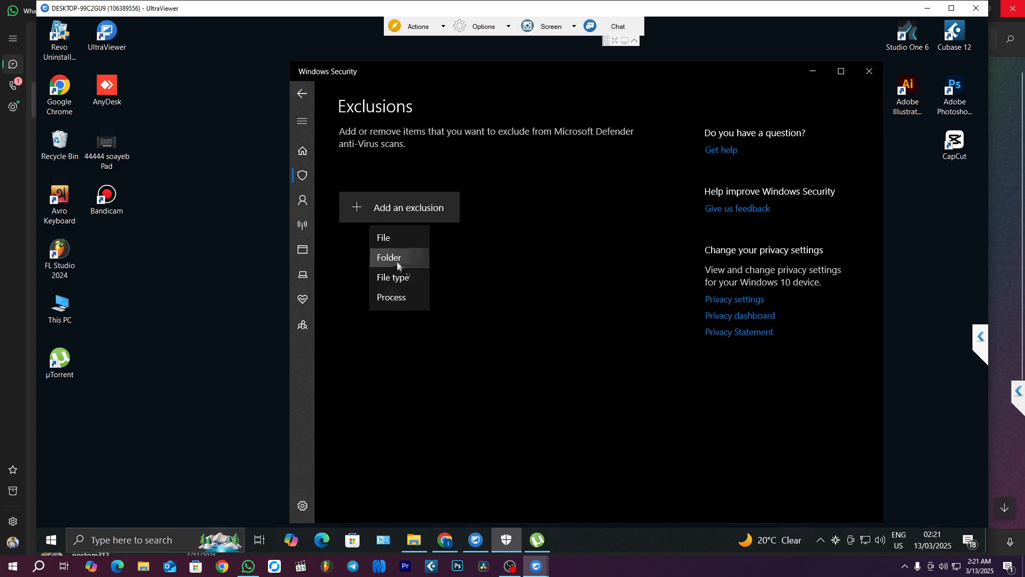
click(396, 261)
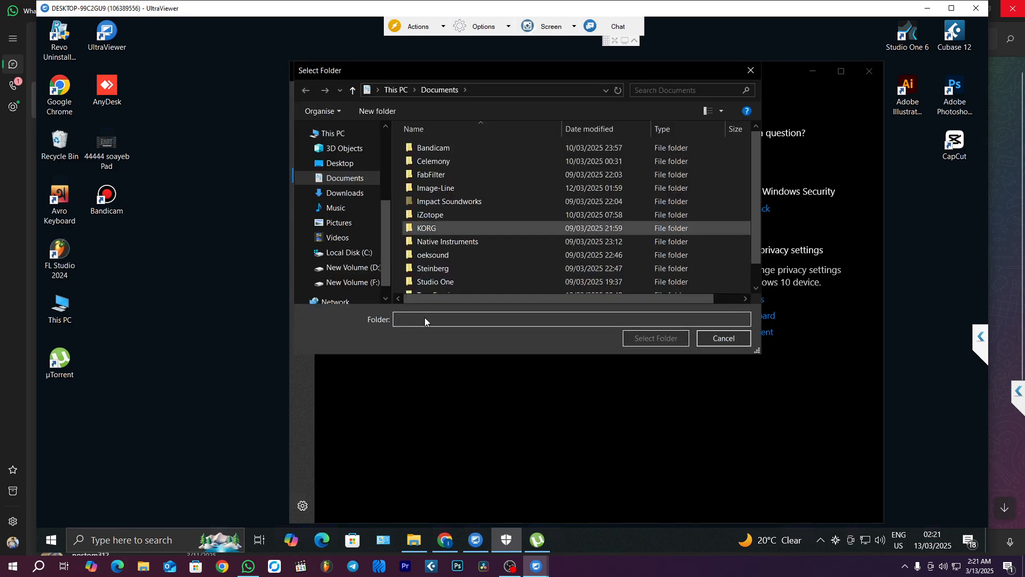
right_click(426, 320)
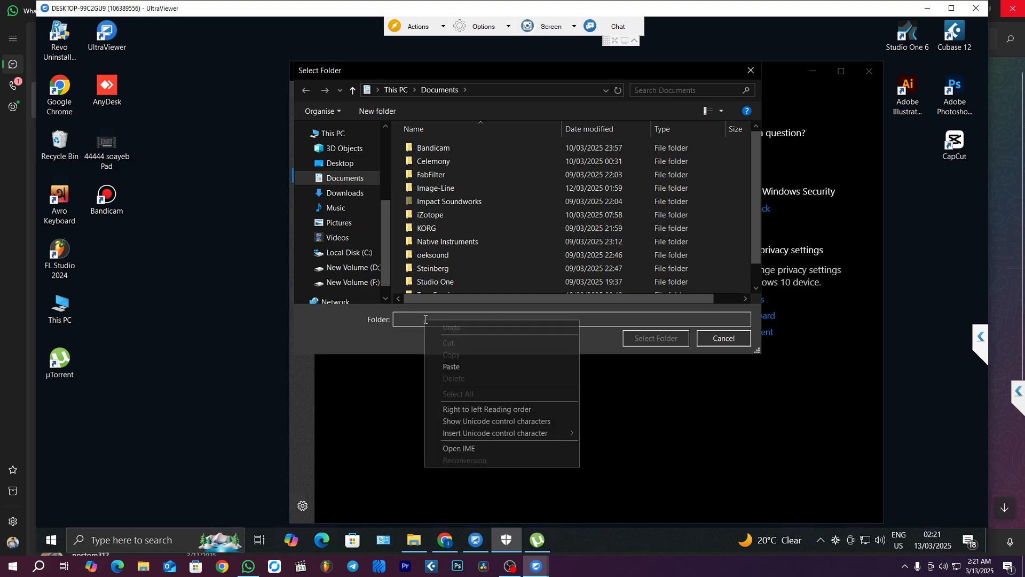
click(459, 363)
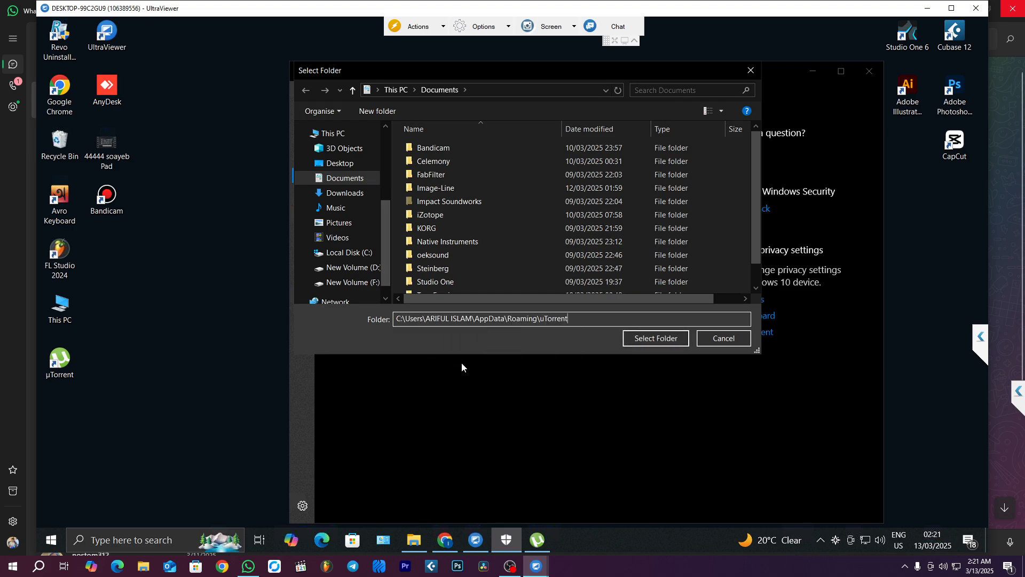
click(647, 340)
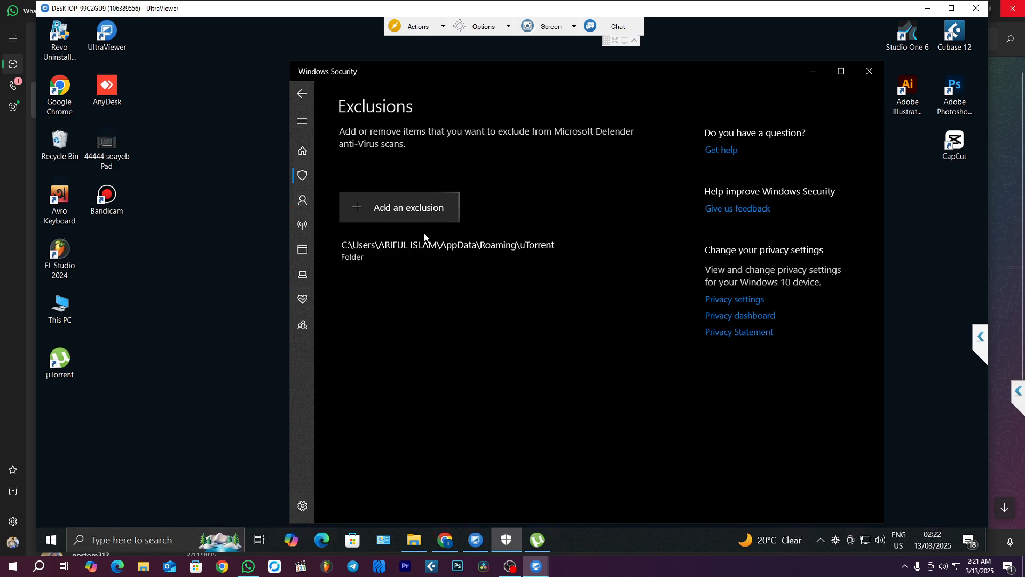
click(871, 71)
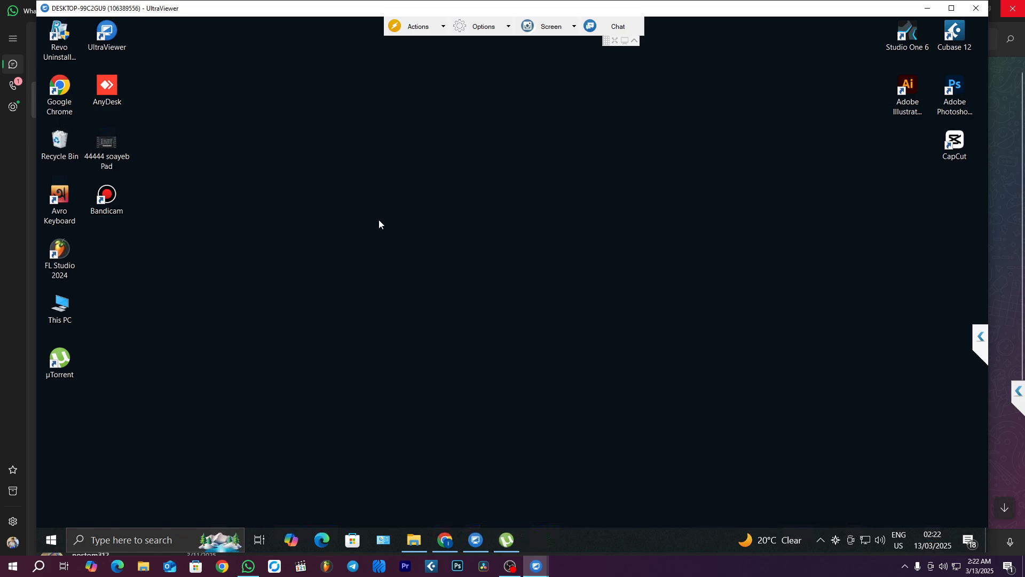
Refresh the remote desktop and turn on Real-time protection in Windows Security's virus and threat protection settings, allowing the change.
right_click(305, 188)
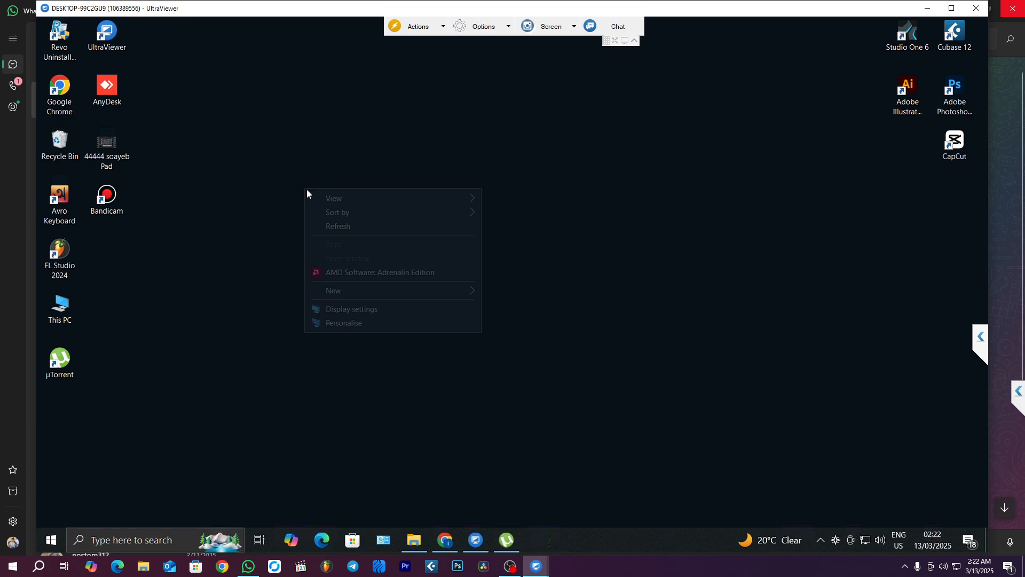
click(334, 228)
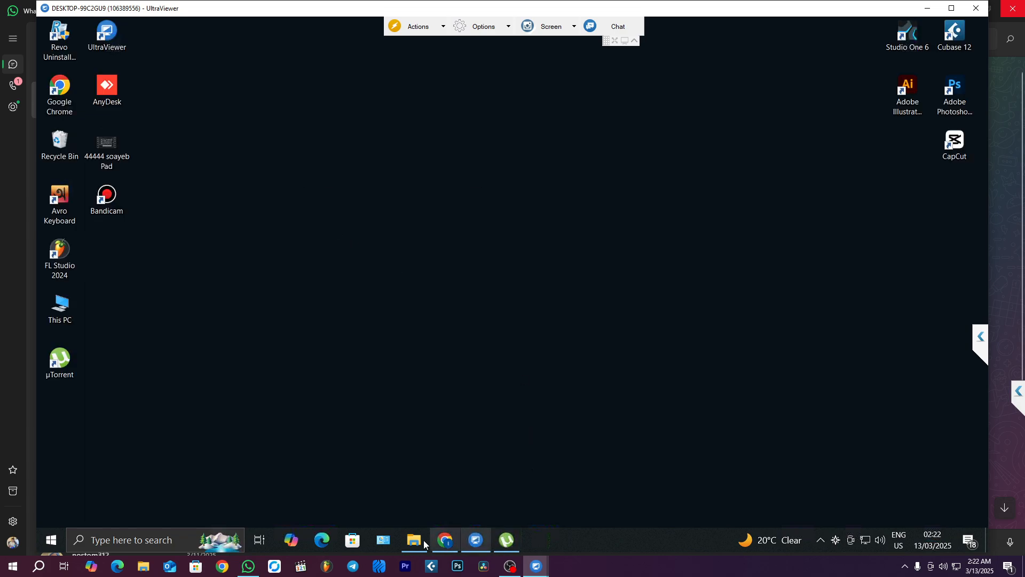
click(820, 540)
click(796, 466)
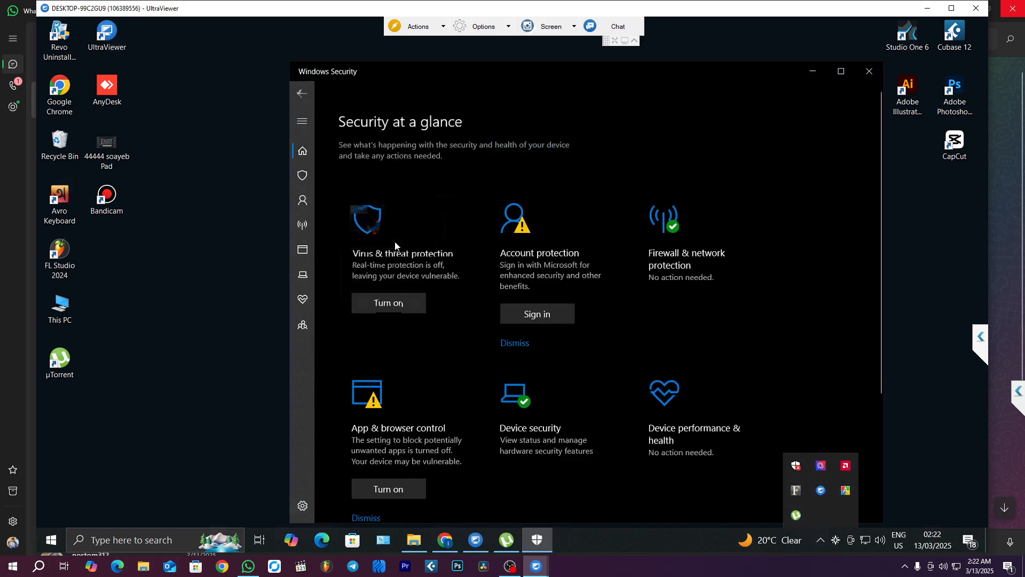
click(396, 247)
click(379, 466)
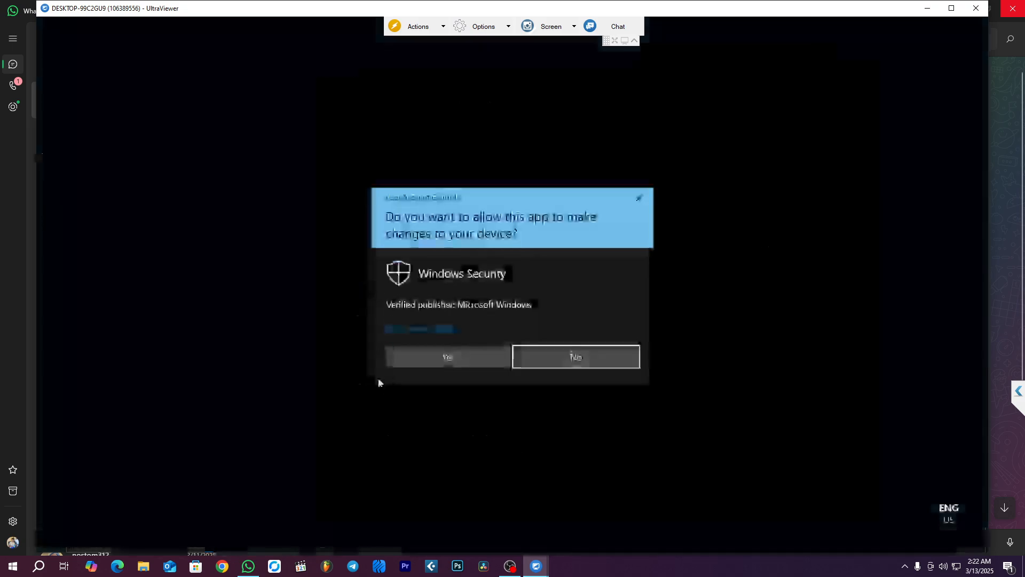
click(442, 357)
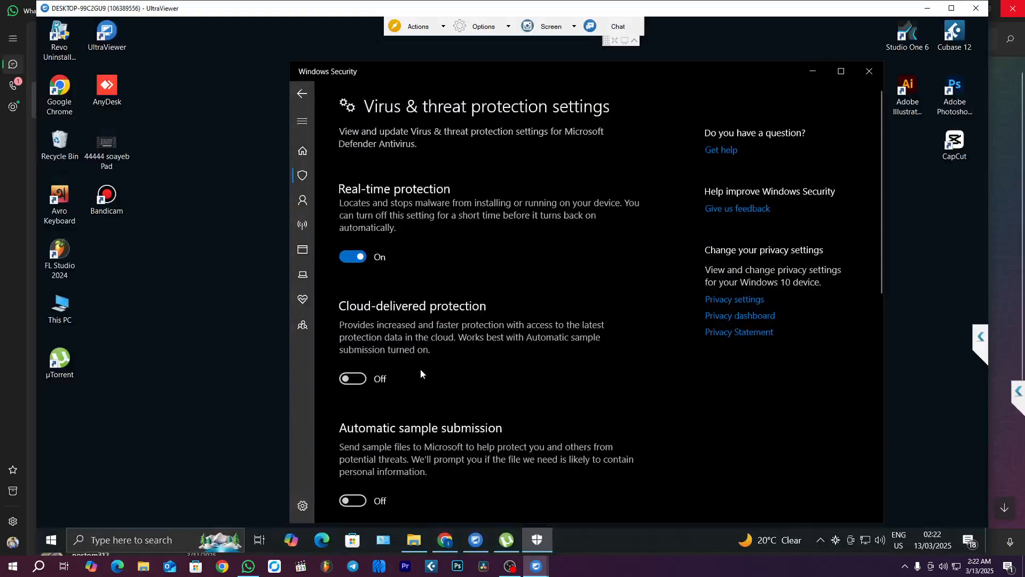
Turn on Cloud-delivered protection, Automatic sample submission and Tamper Protection, and close Windows Security.
click(352, 382)
click(353, 502)
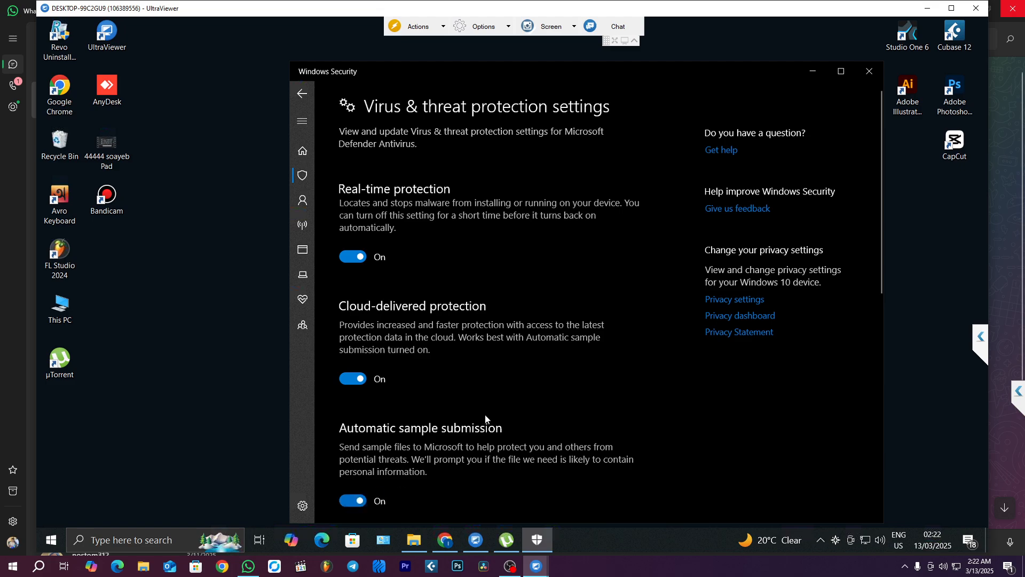
scroll(564, 400, down, 4)
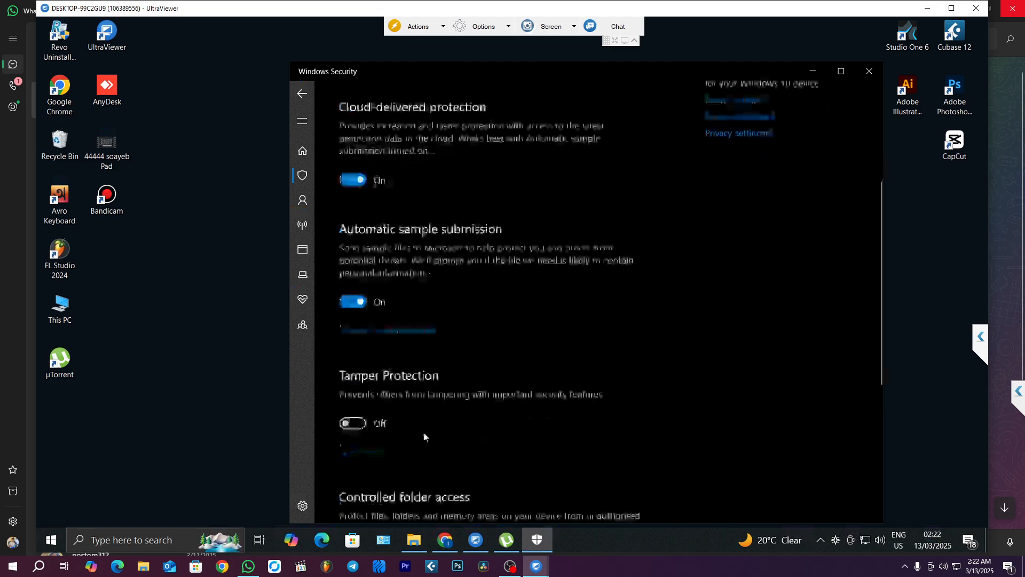
click(357, 423)
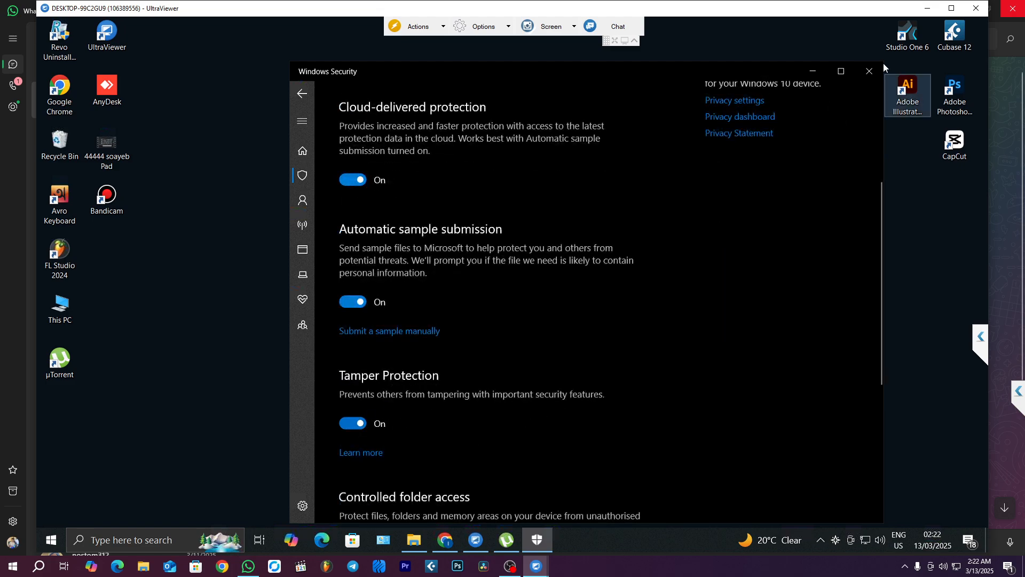
click(863, 76)
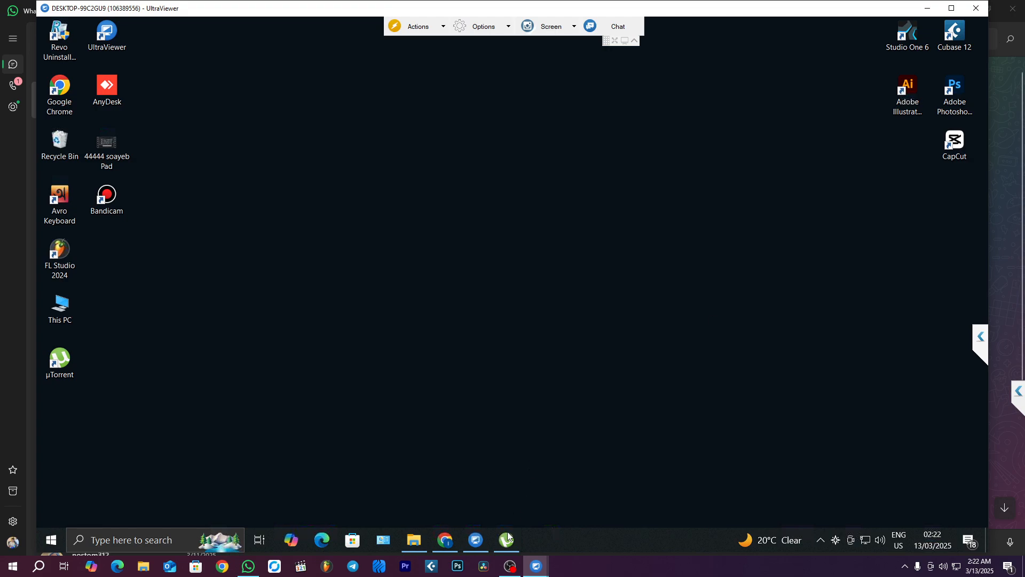
Check the Start µTorrent when Windows Starts option in µTorrent's General preferences and close the preferences.
click(507, 548)
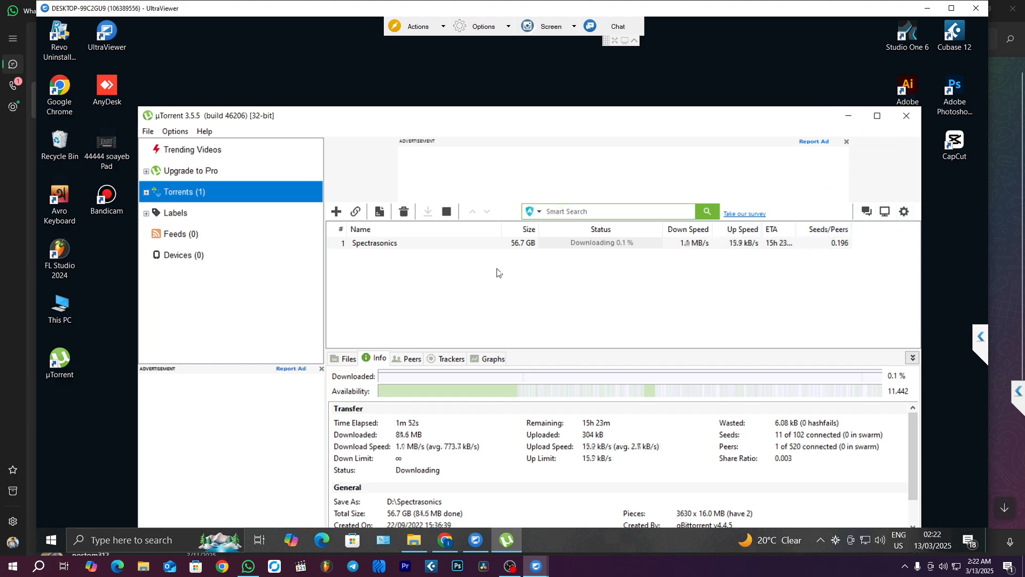
click(905, 212)
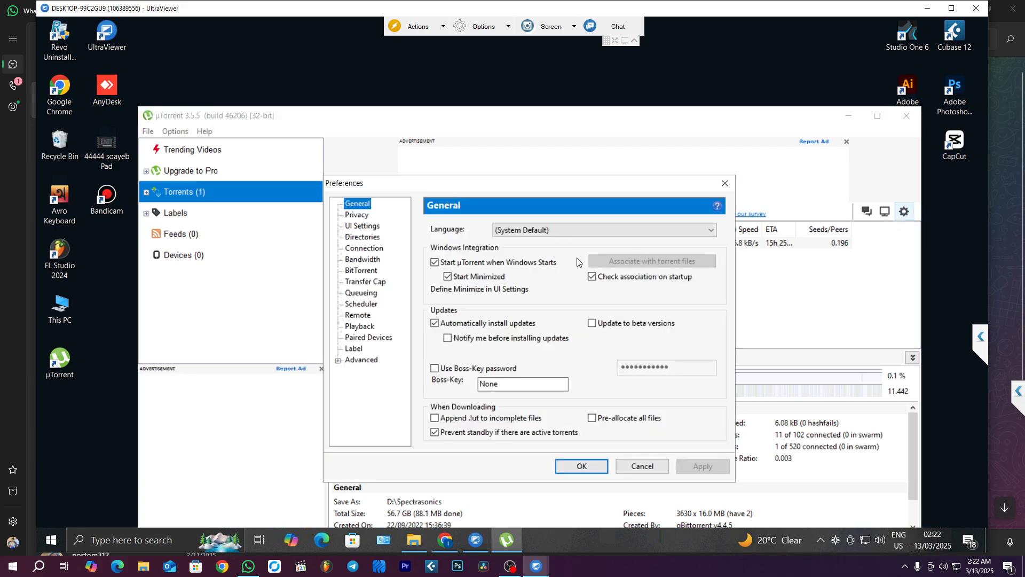
click(435, 262)
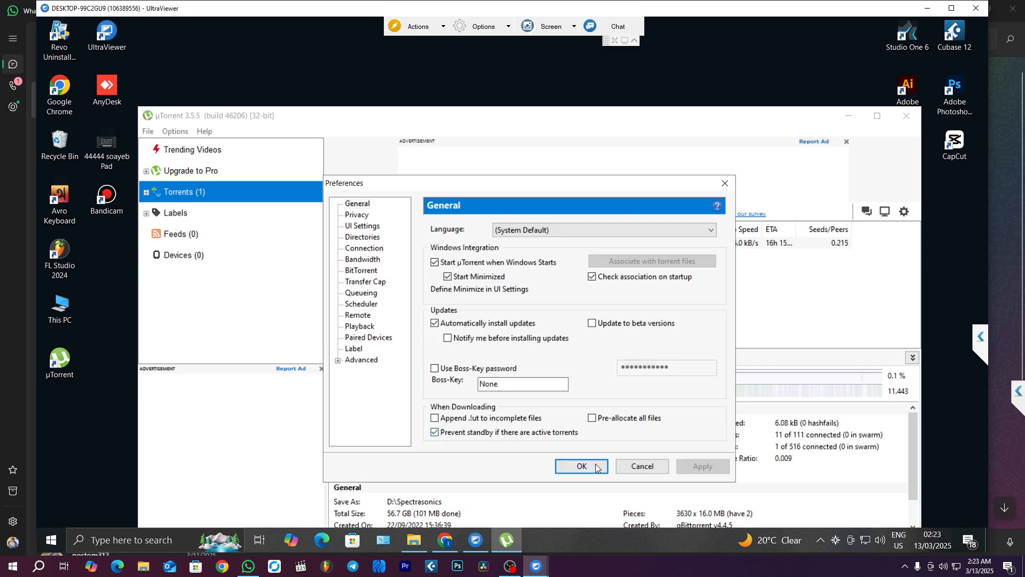
click(579, 465)
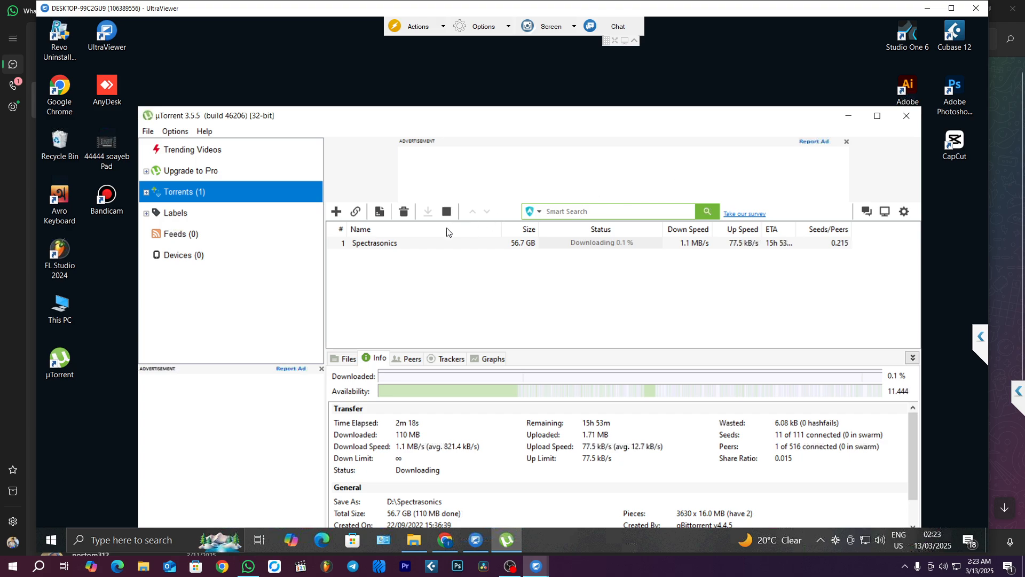
click(903, 211)
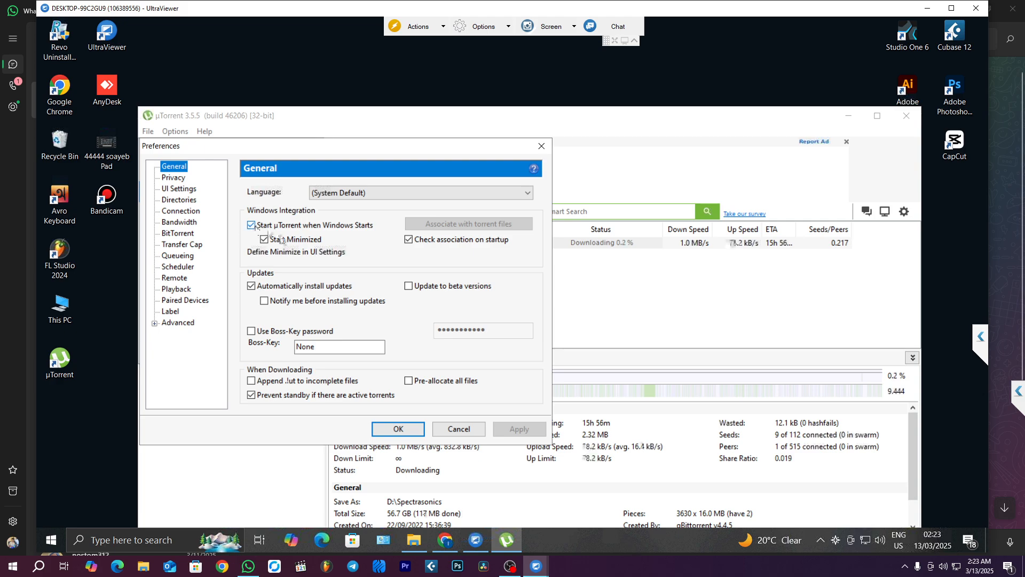
click(540, 146)
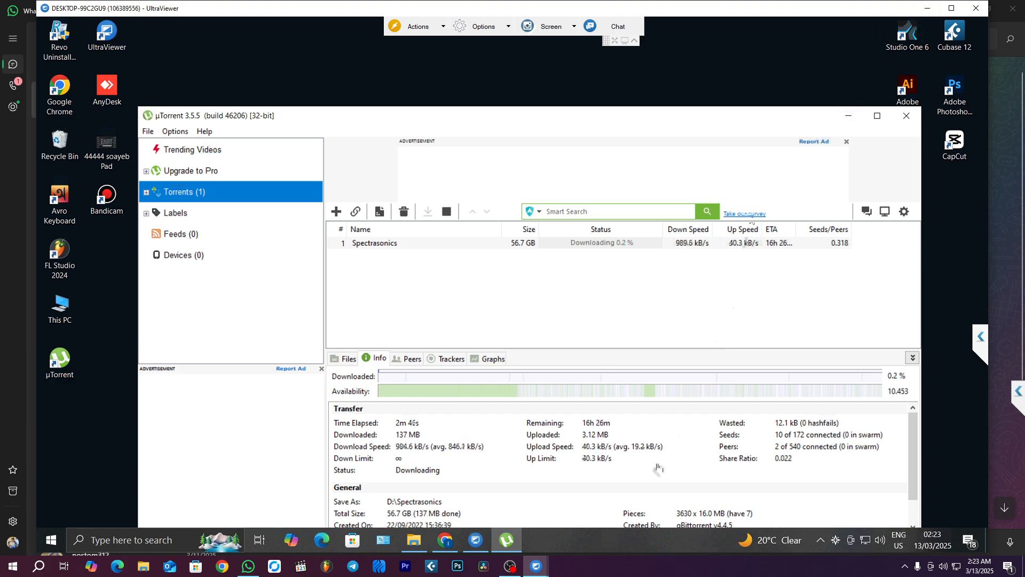
click(510, 566)
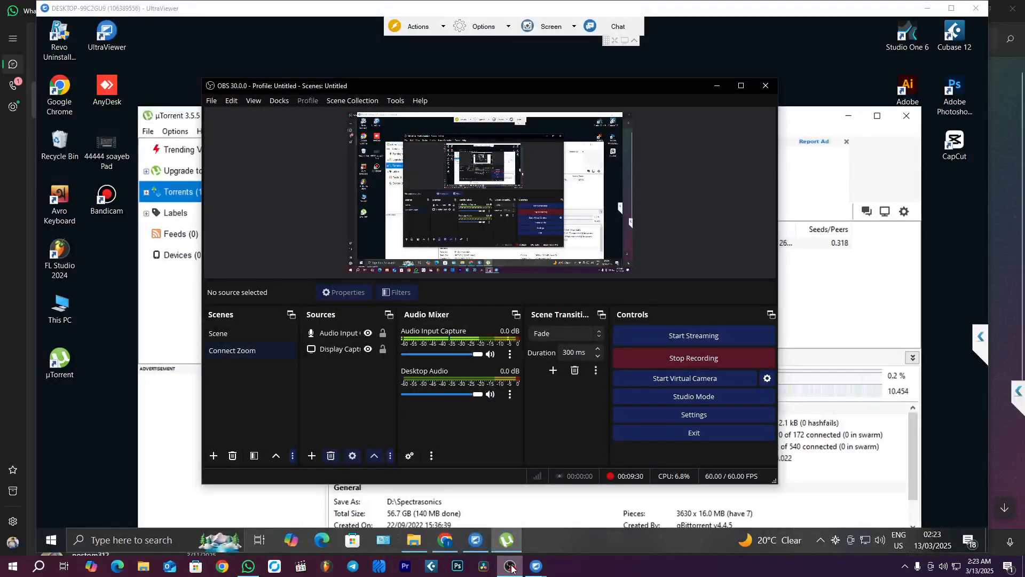